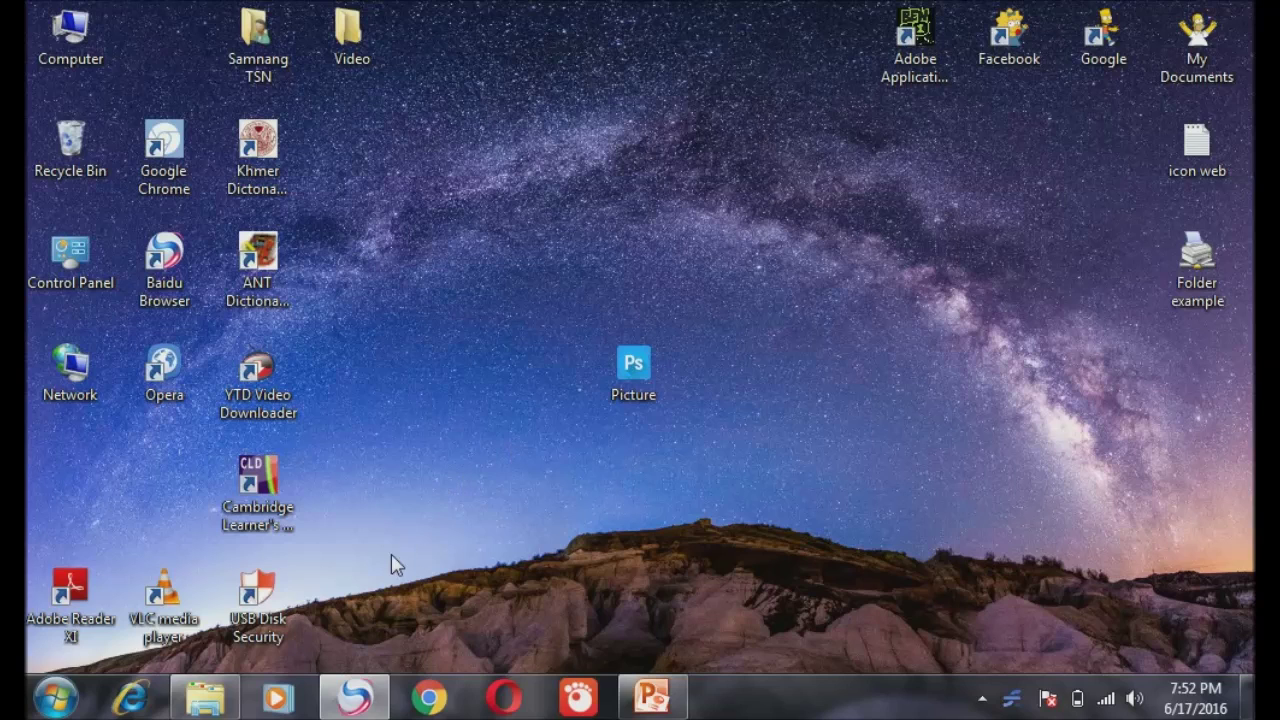
Search Google for 'folder icon'
click(354, 700)
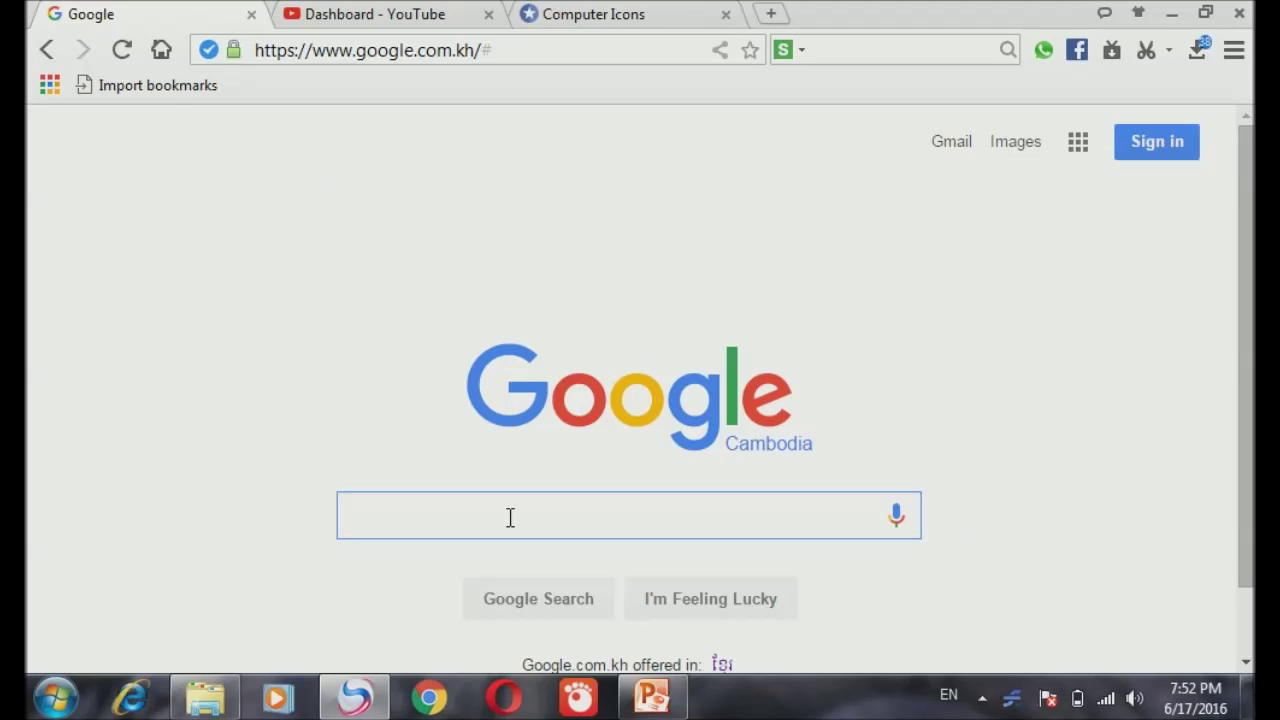
text(folder )
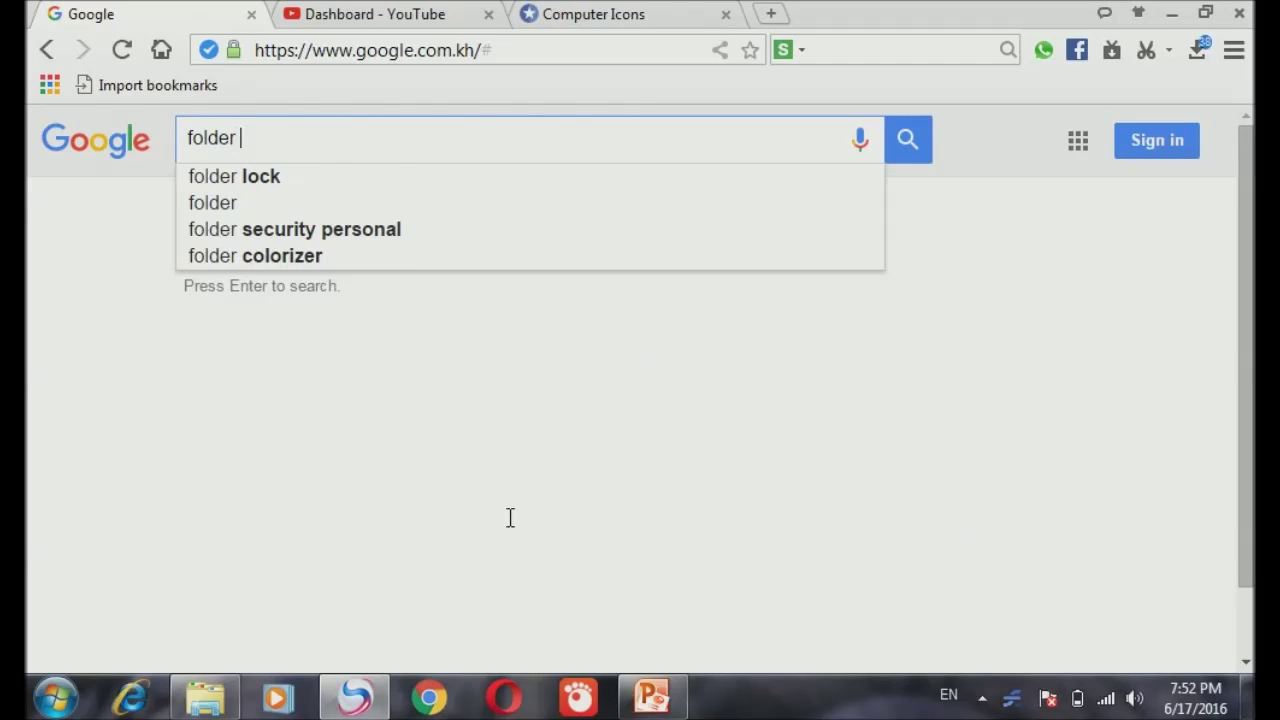
text(icon)
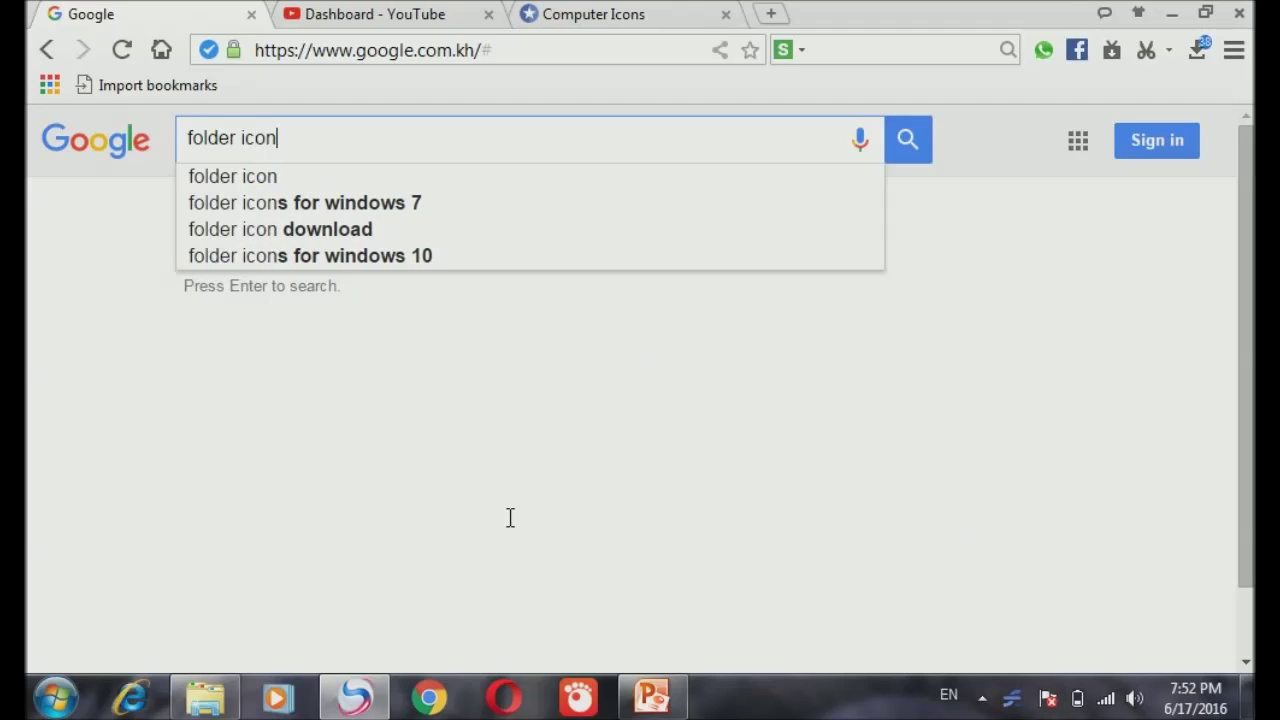
key(Return)
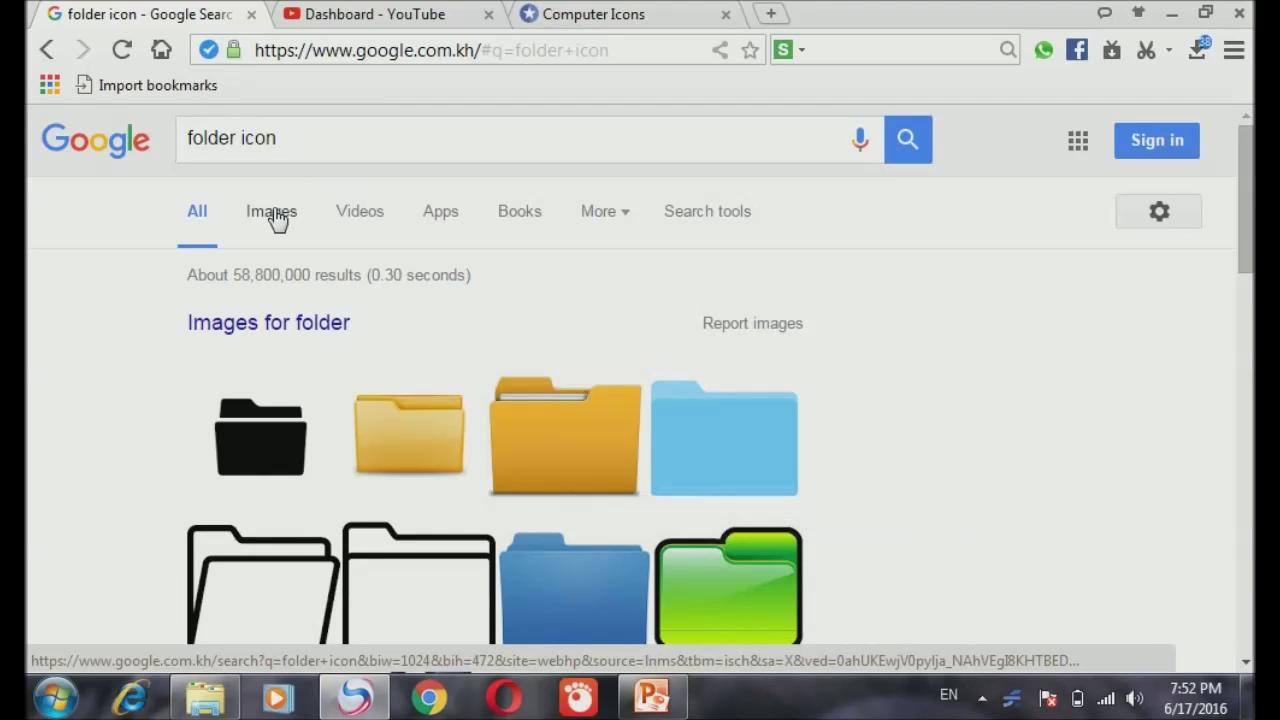
Switch to image results and open the large 420 × 325 green folder preview
click(278, 222)
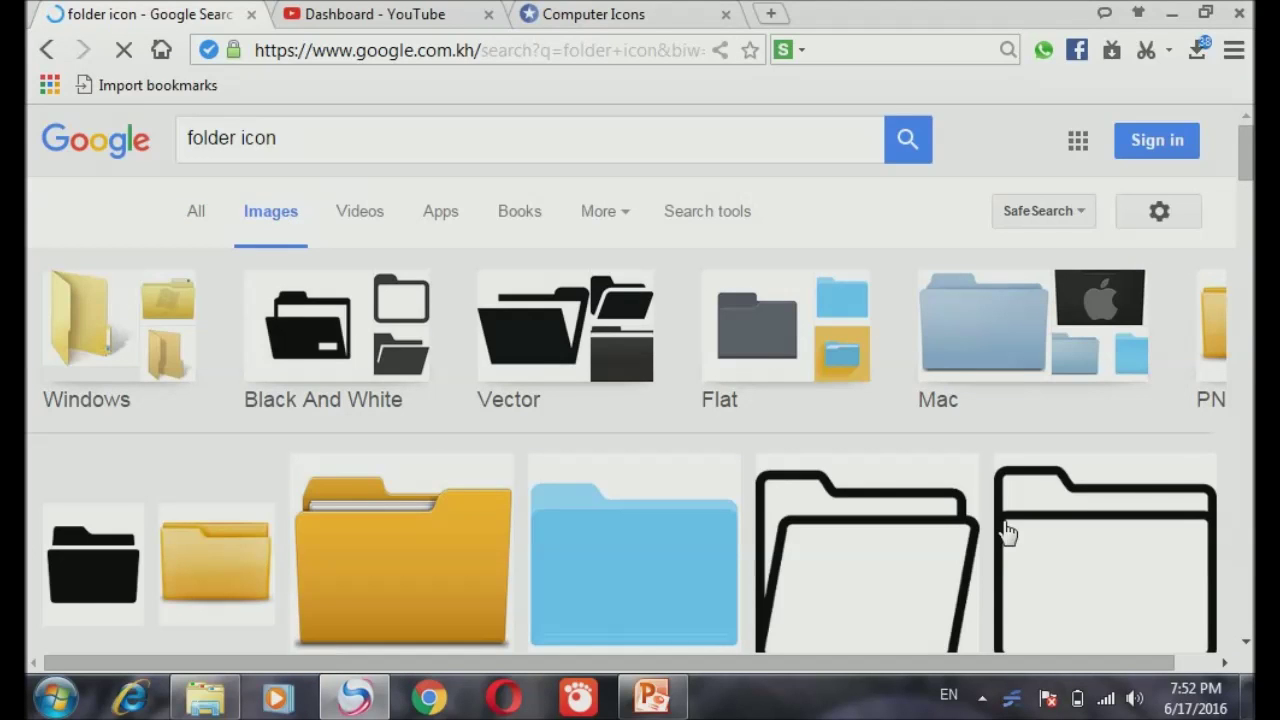
scroll(640, 380, down, 15)
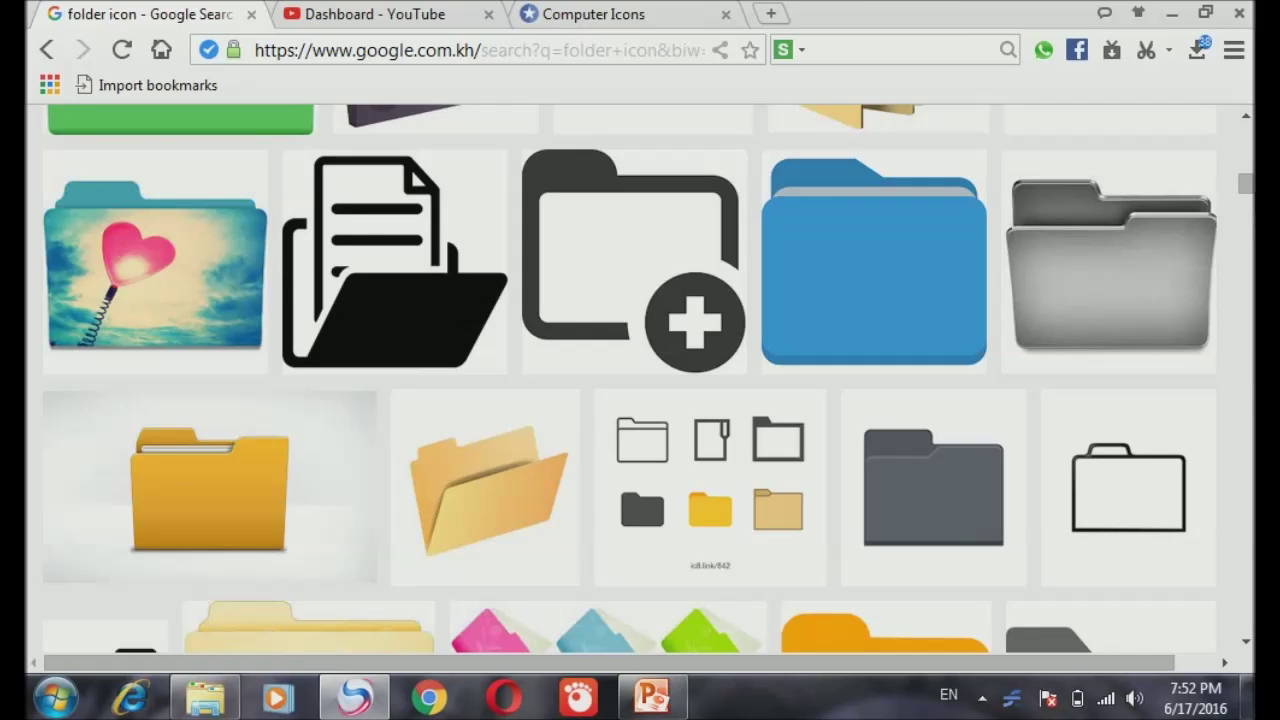
scroll(640, 380, up, 2)
scroll(640, 380, up, 2)
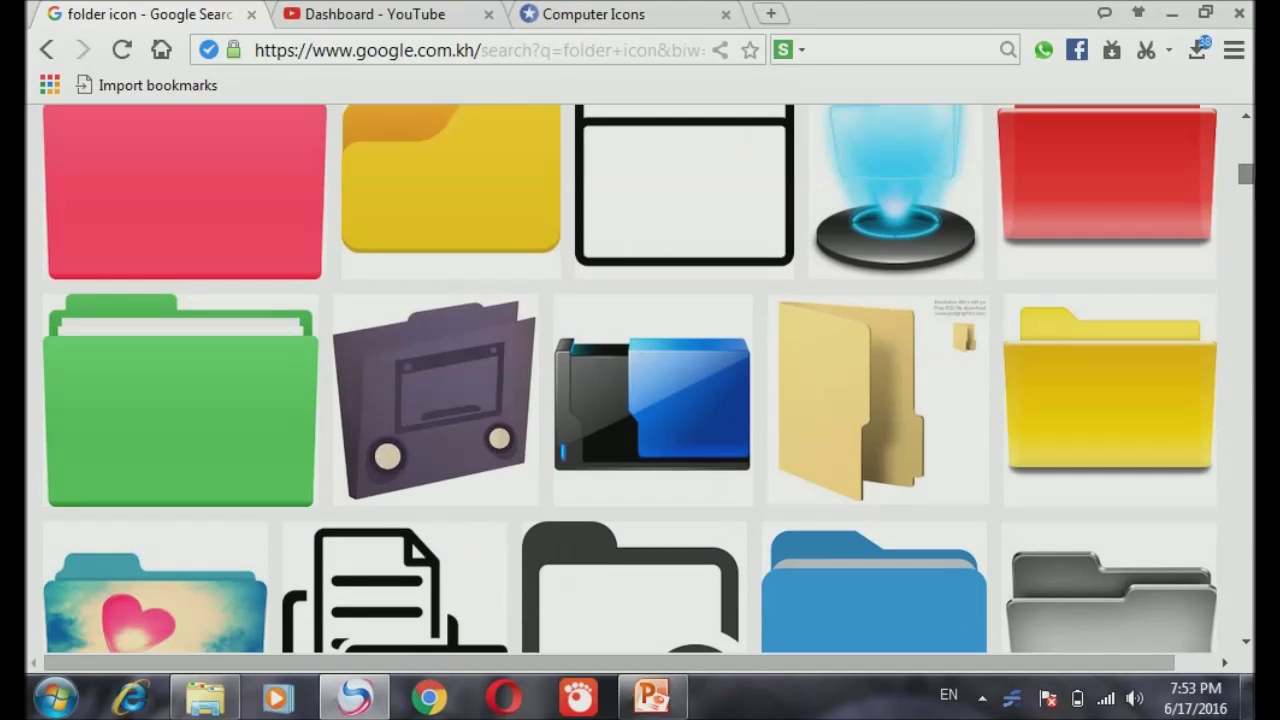
click(265, 408)
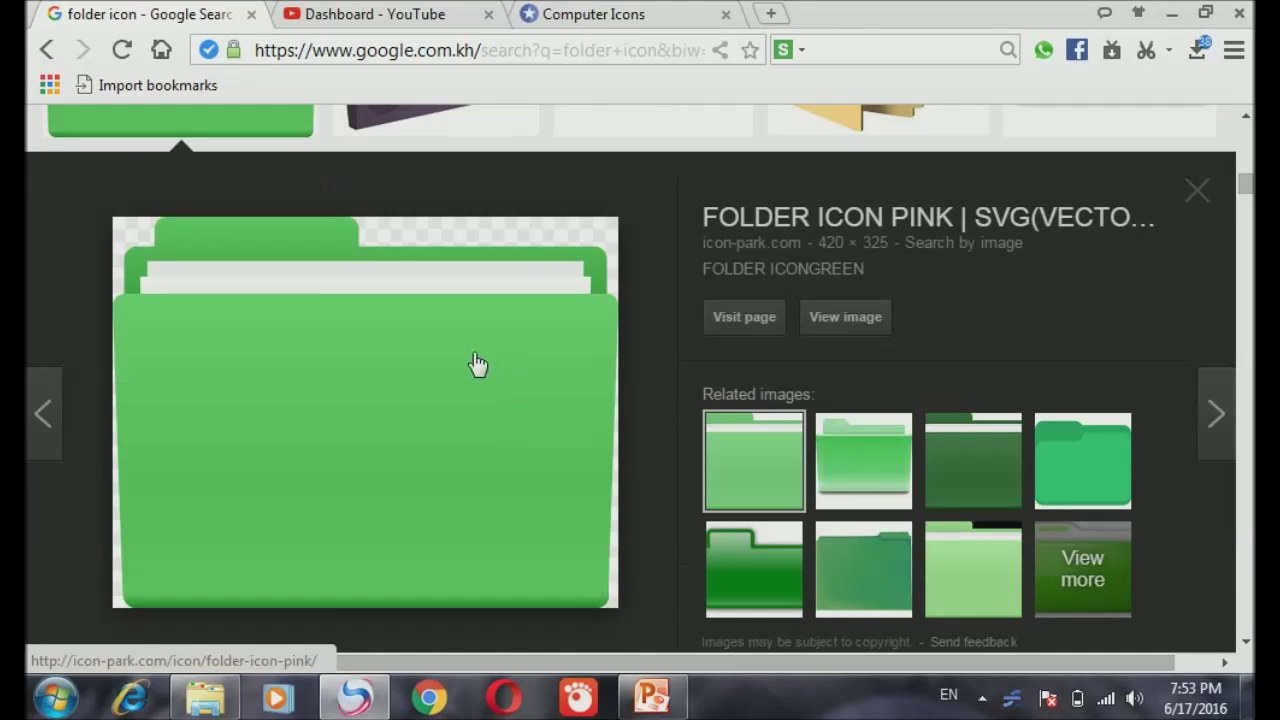
right_click(427, 370)
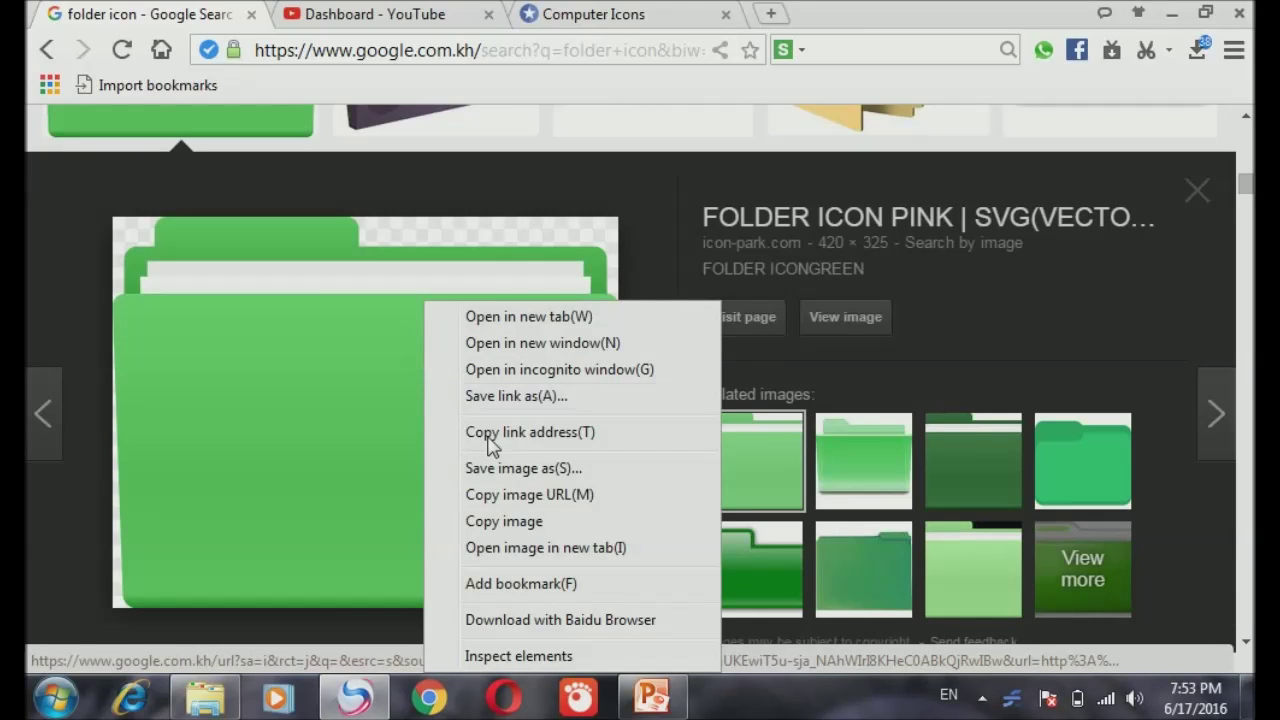
Save the green folder image as folder_icon_green.png in Desktop\Picture, then close the preview
click(541, 469)
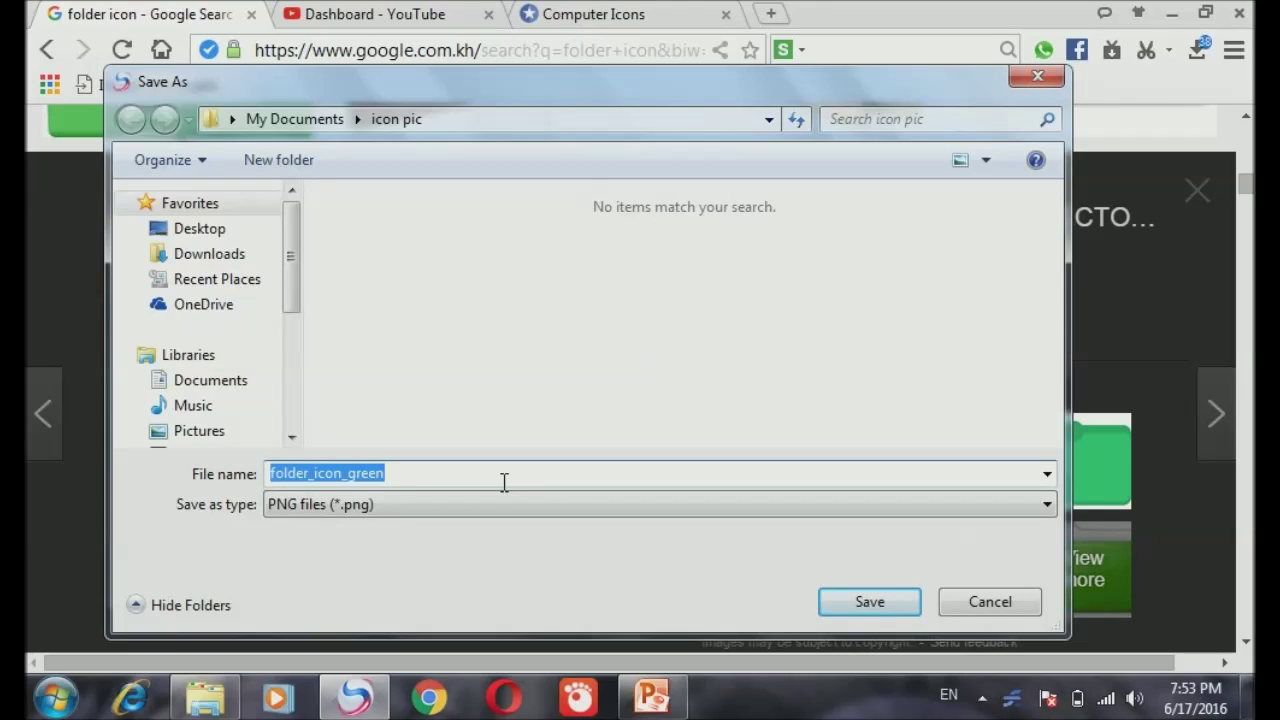
click(208, 232)
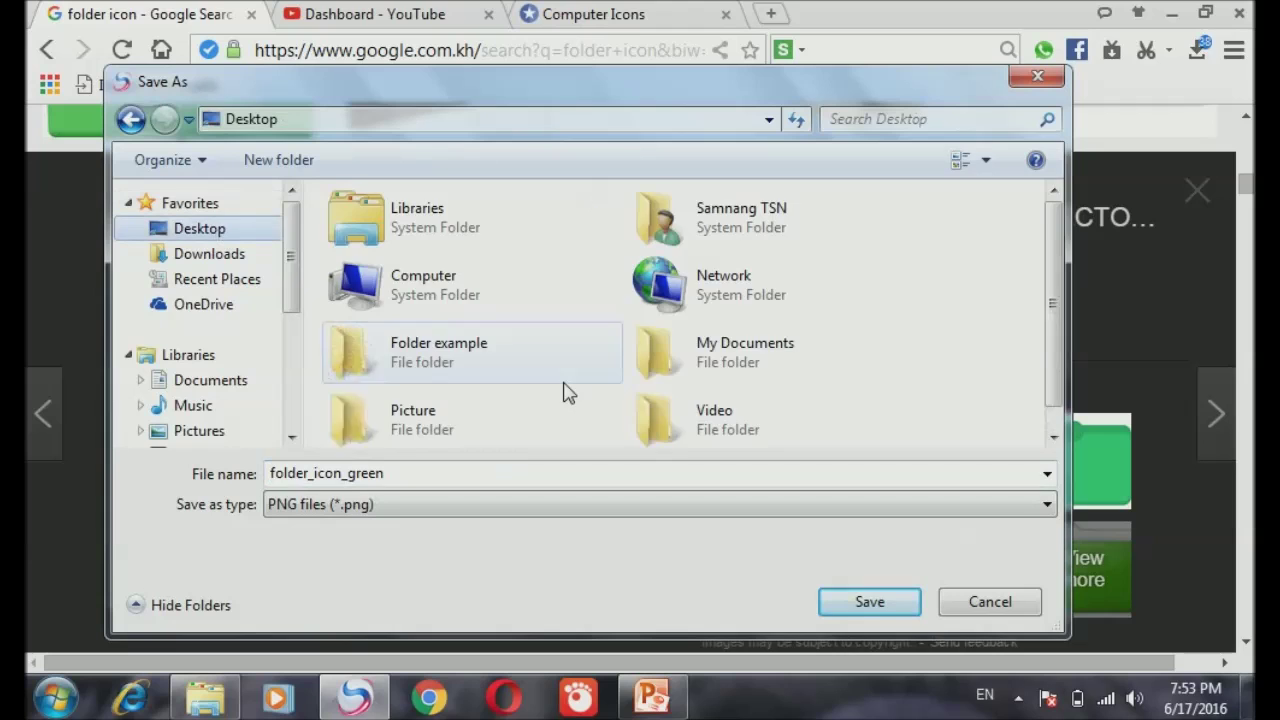
click(498, 423)
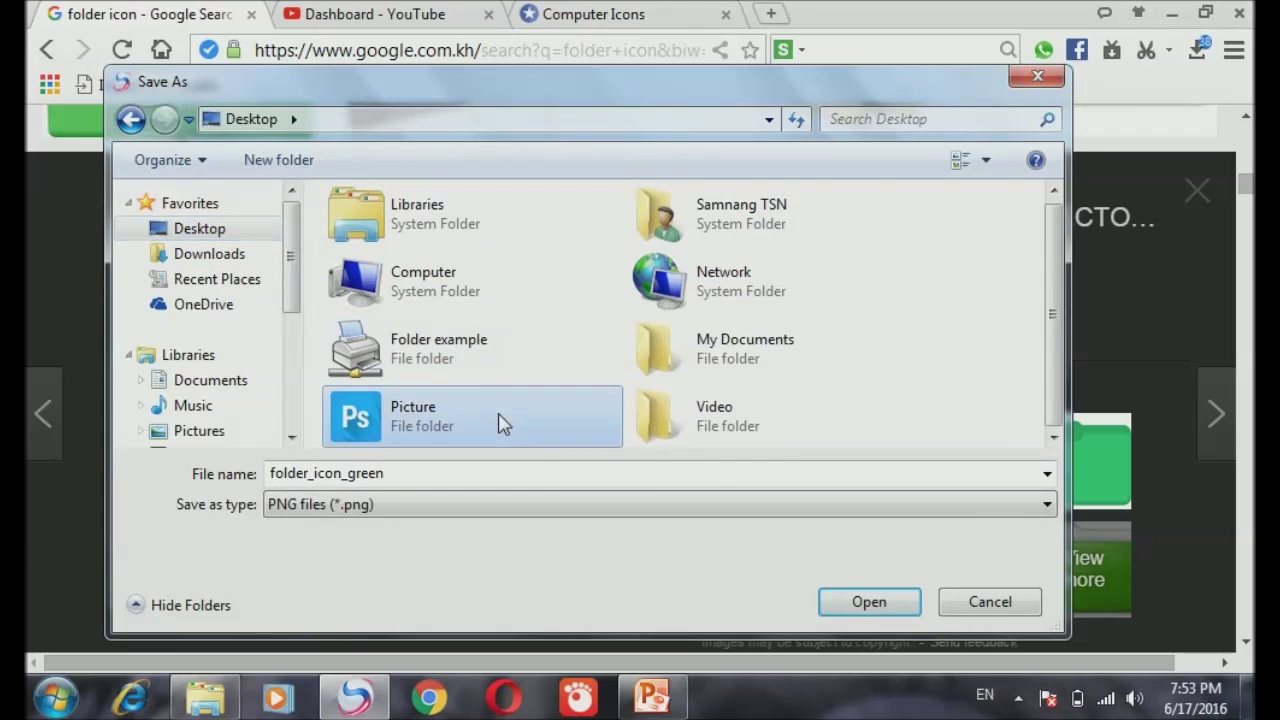
click(498, 423)
key(Escape)
double_click(498, 423)
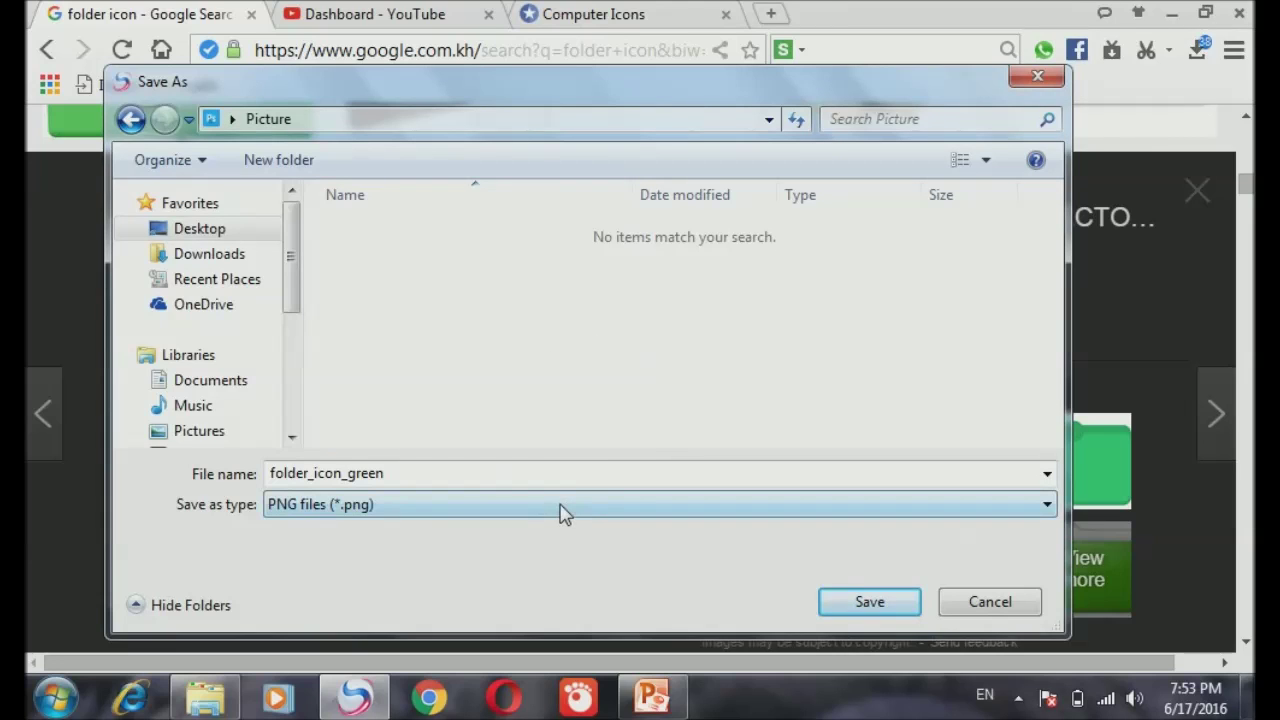
click(857, 605)
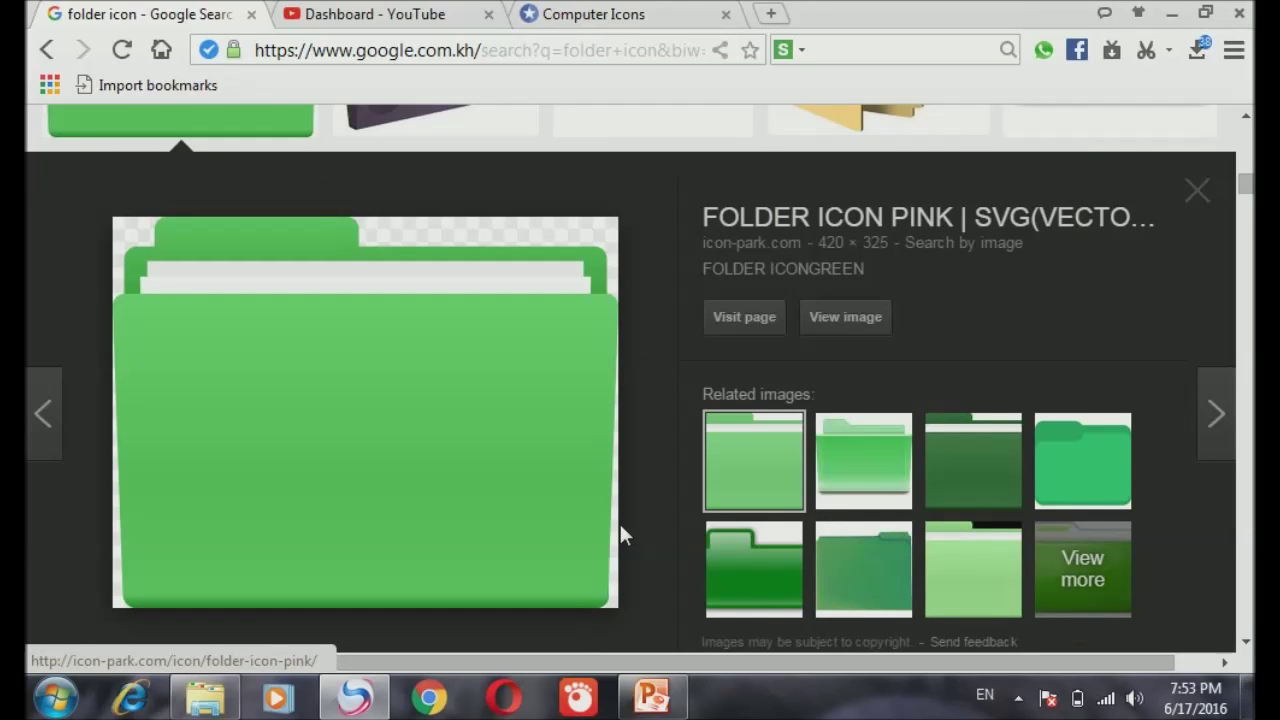
key(Escape)
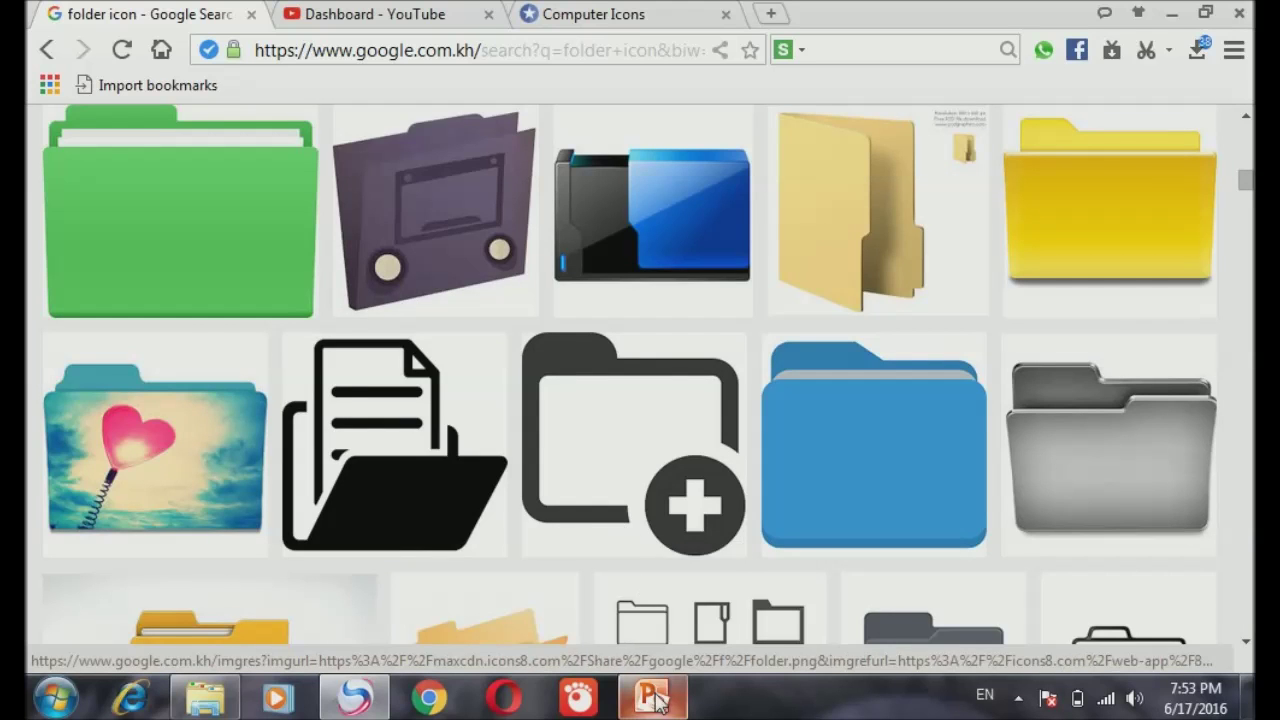
Minimize the browser, move the Picture folder higher on the desktop, and open it
click(1171, 14)
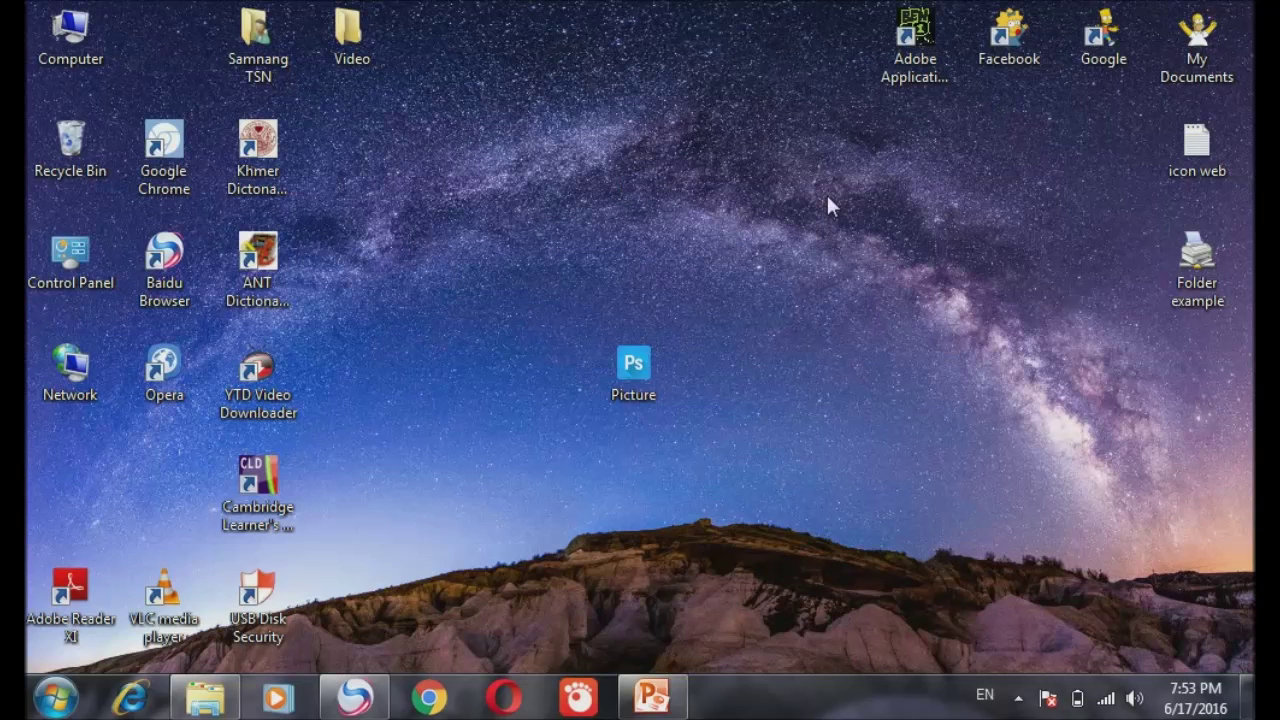
click(635, 365)
drag(635, 365, 635, 254)
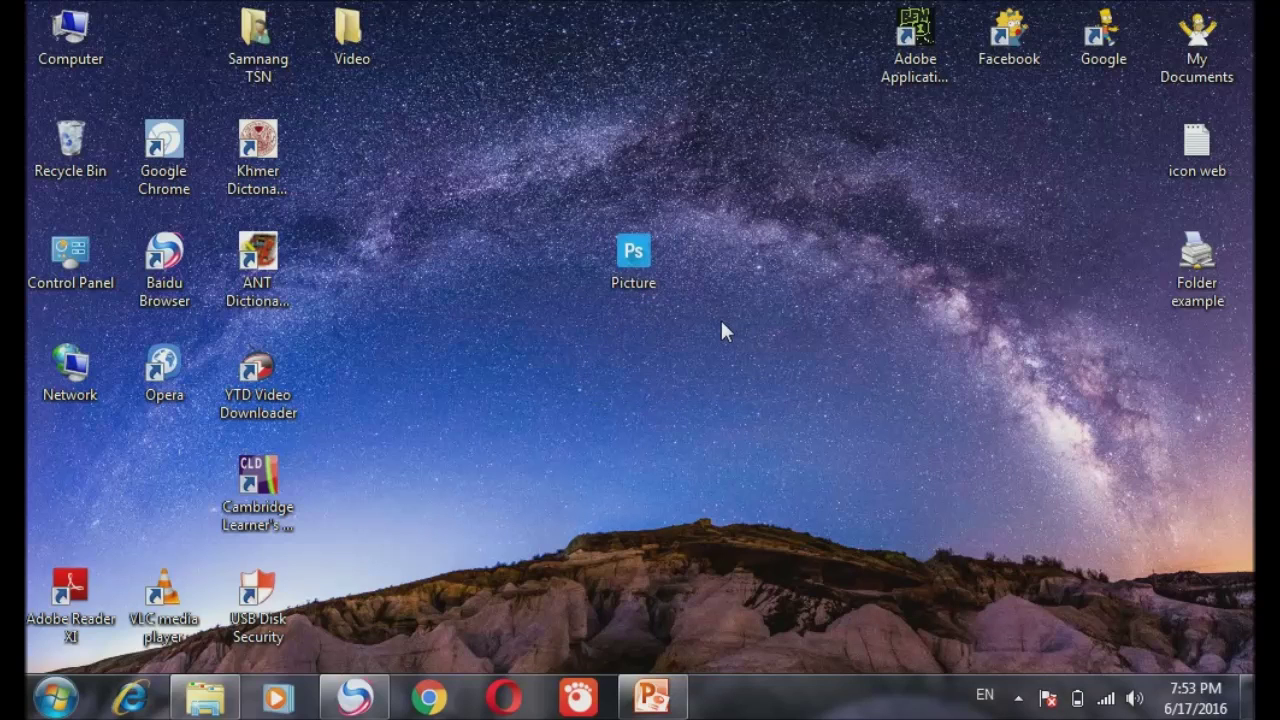
double_click(633, 258)
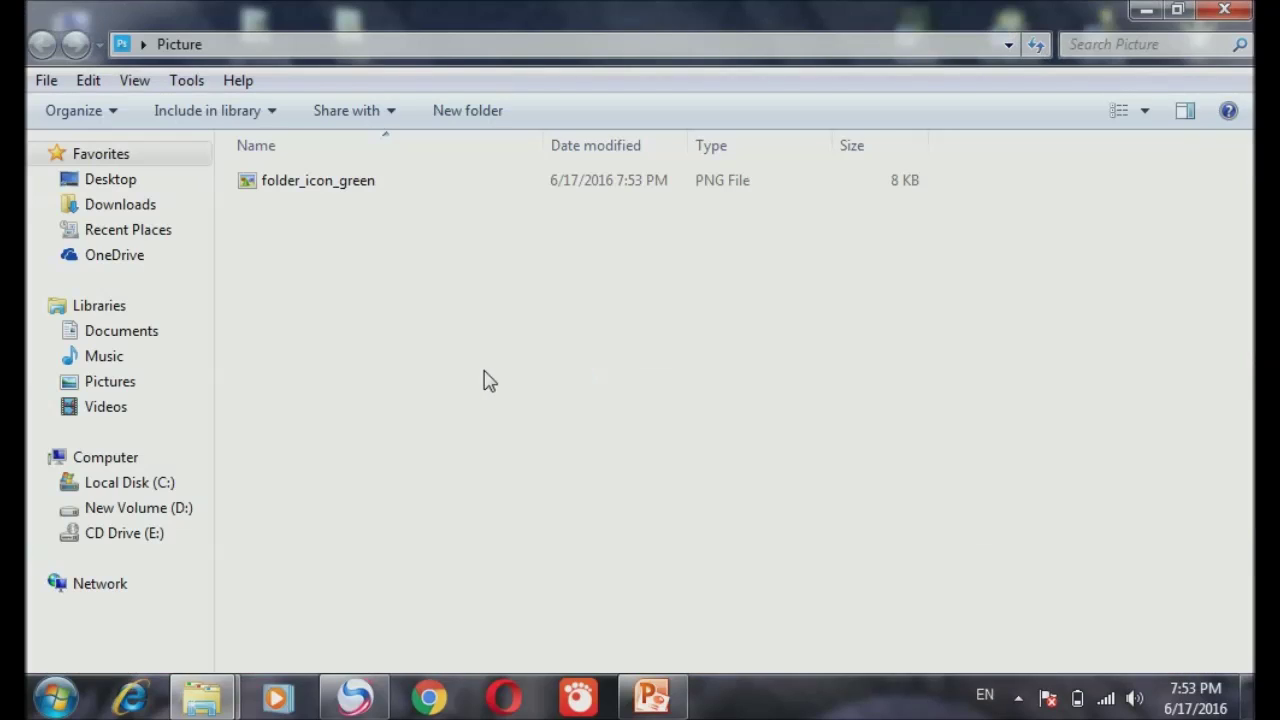
Check folder_icon_green's Properties to confirm it is a 7.82 KB PNG, then minimize Explorer
click(490, 197)
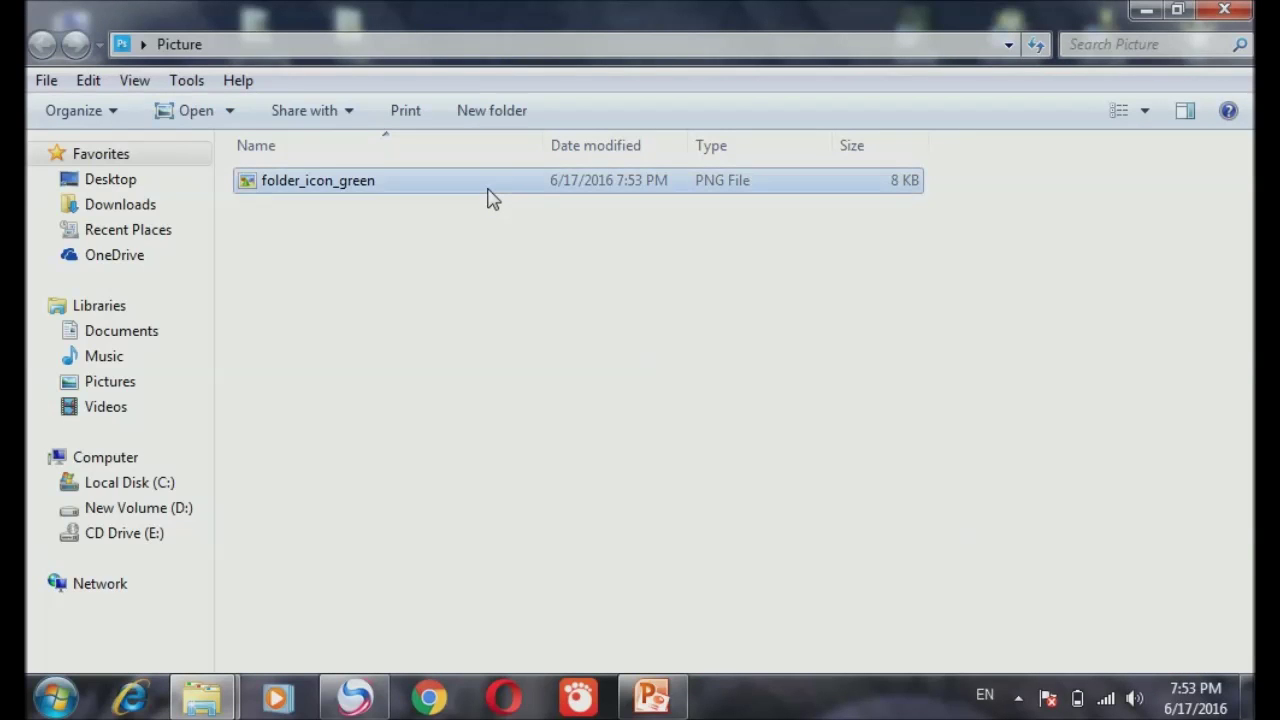
right_click(488, 197)
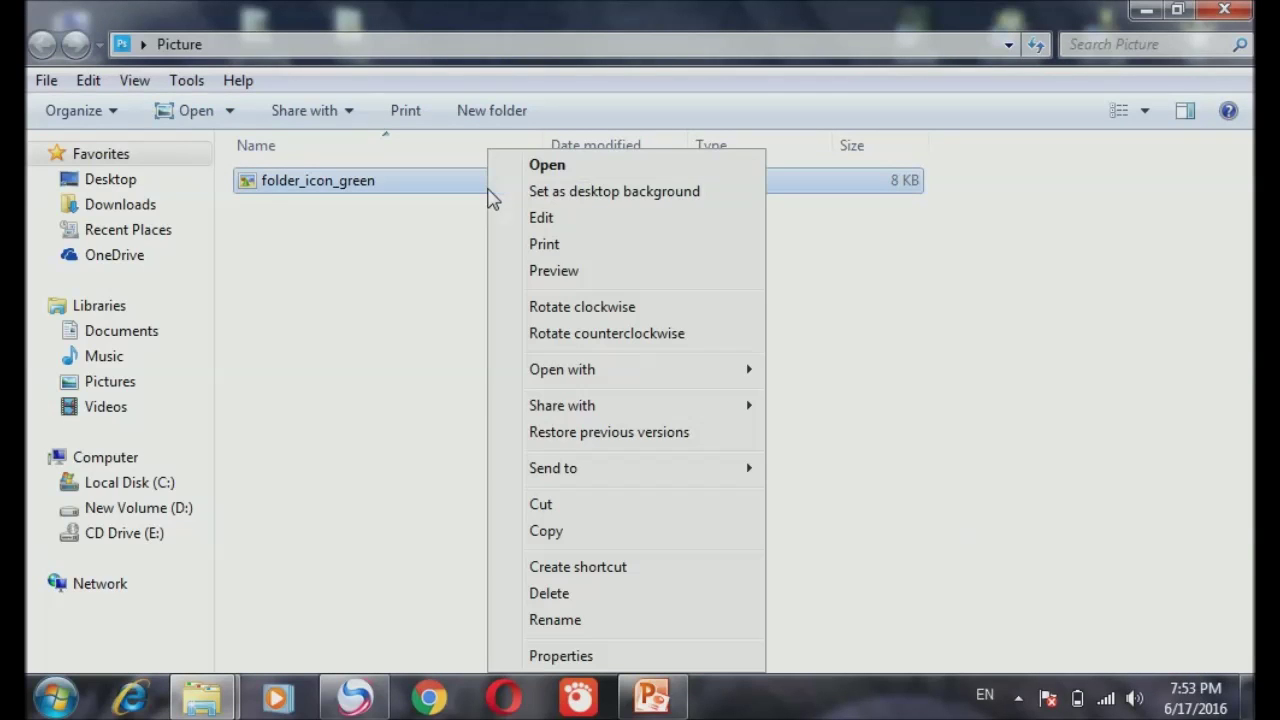
click(606, 657)
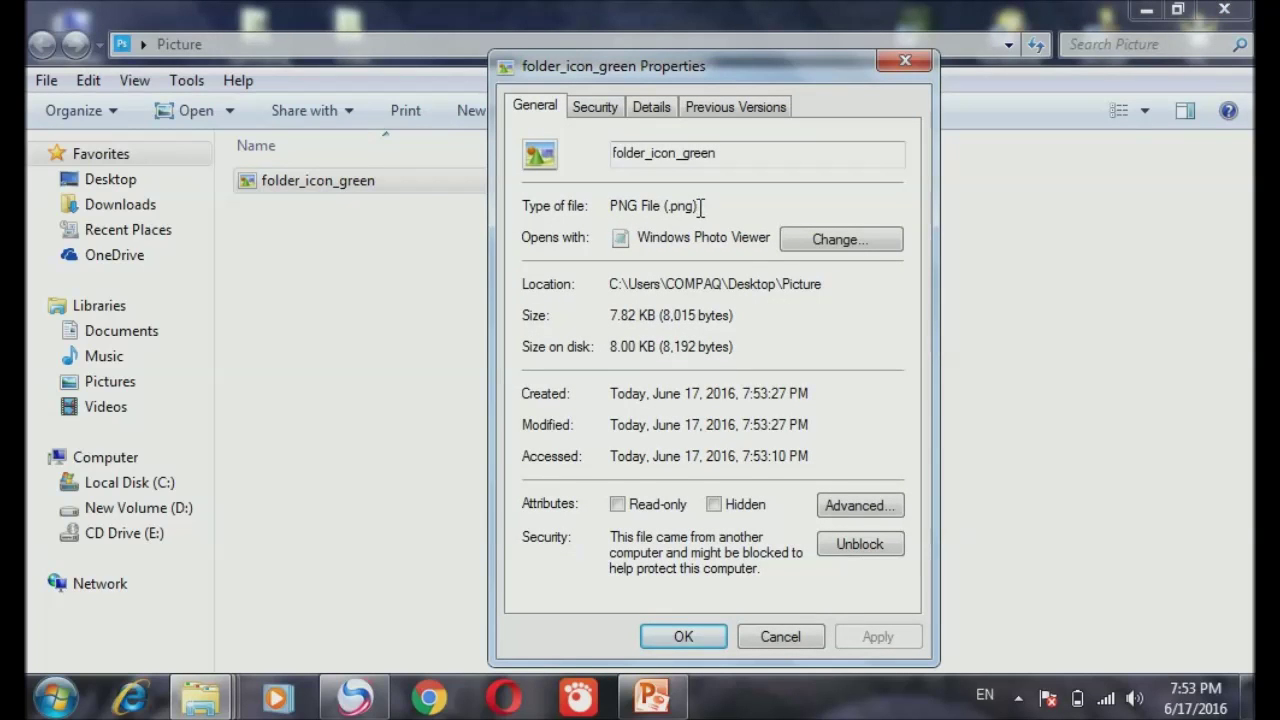
click(905, 63)
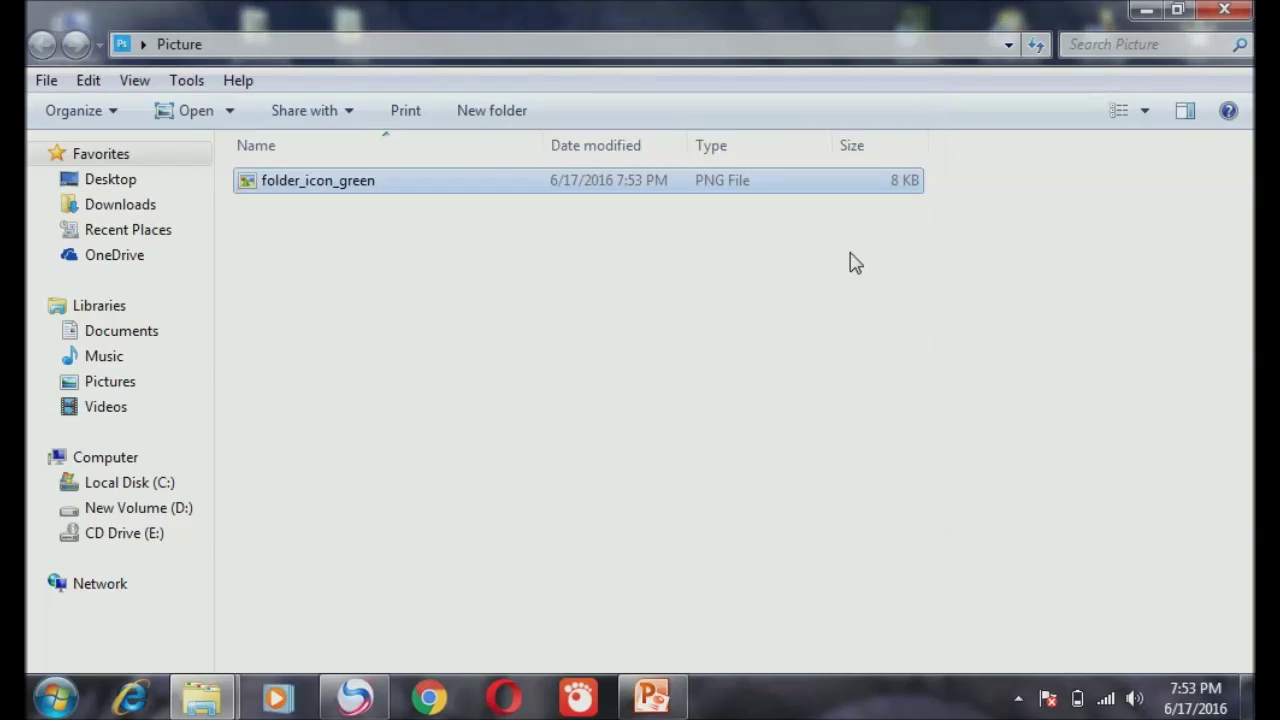
click(849, 263)
click(1148, 10)
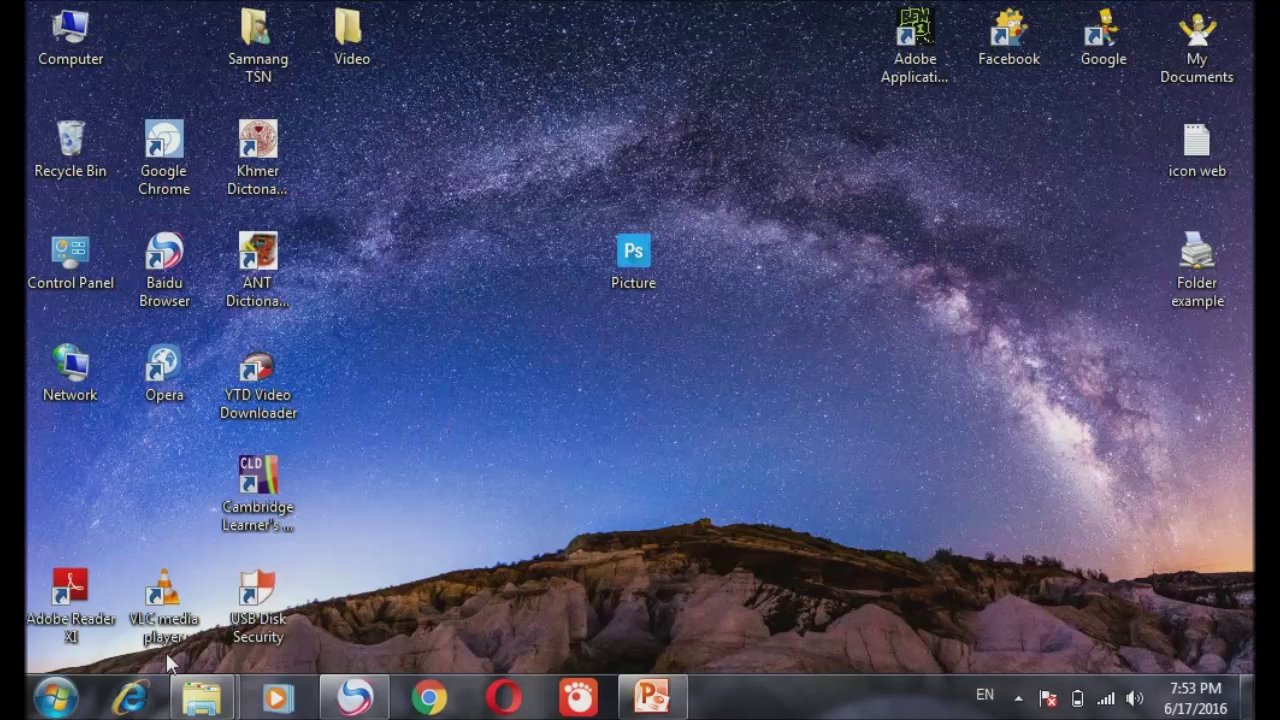
Launch Paint and paste folder_icon_green from Desktop\Picture onto the canvas
click(55, 697)
click(143, 364)
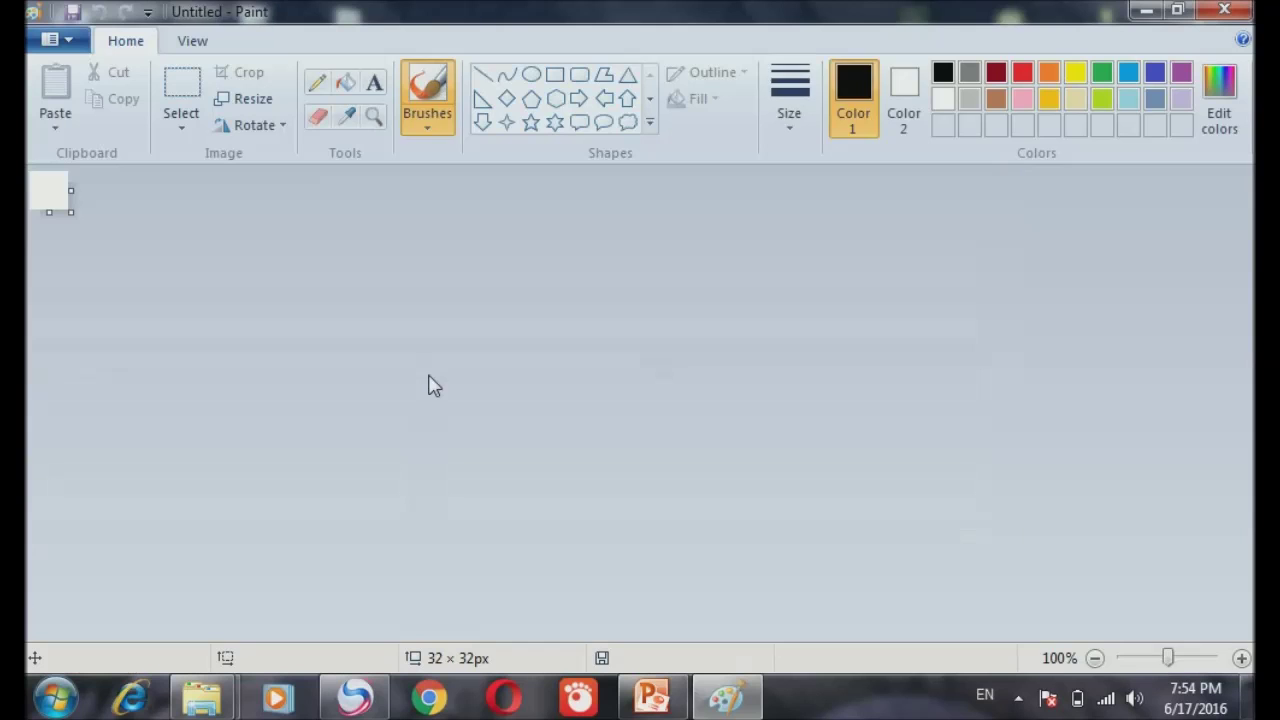
click(55, 118)
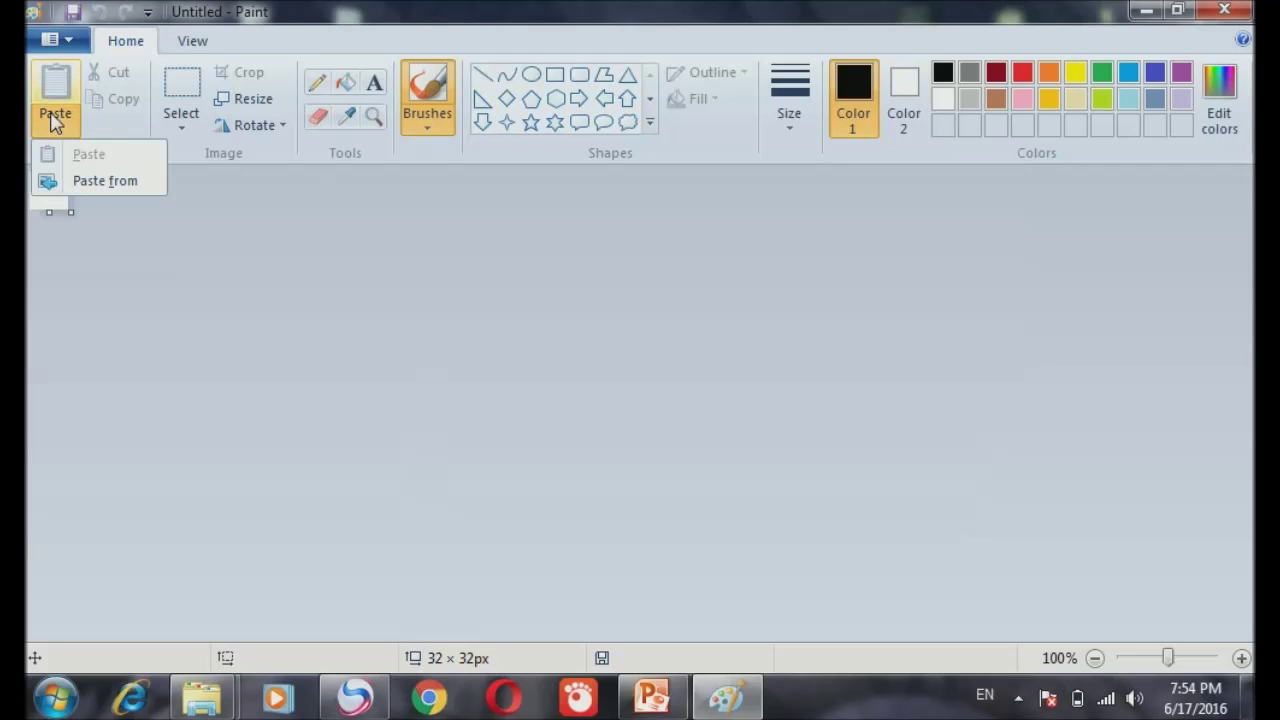
click(97, 182)
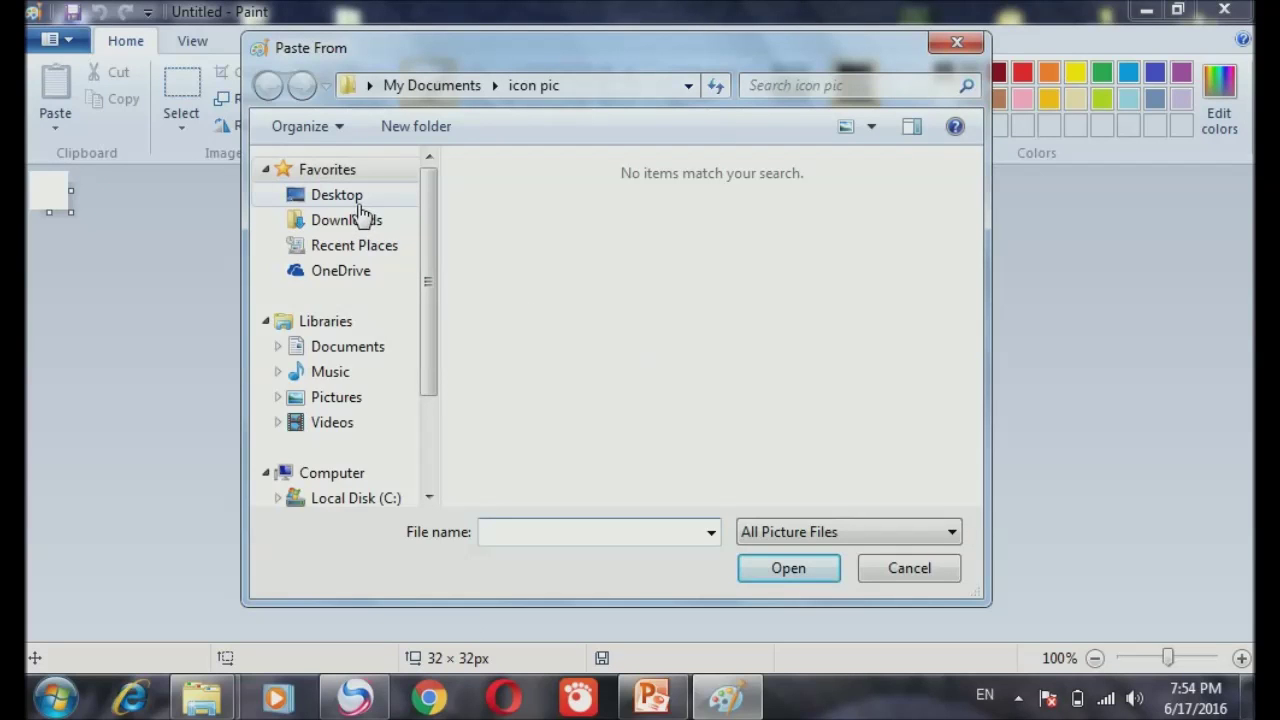
click(363, 205)
drag(966, 263, 976, 330)
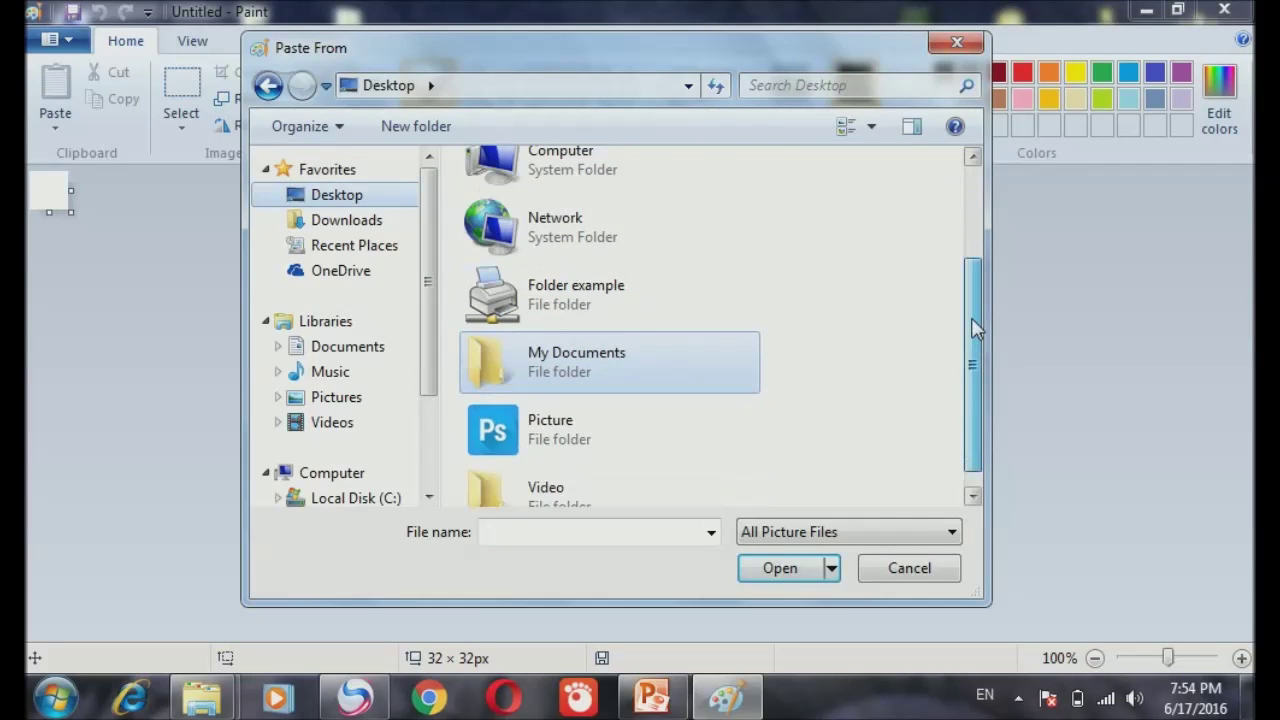
double_click(636, 428)
click(640, 195)
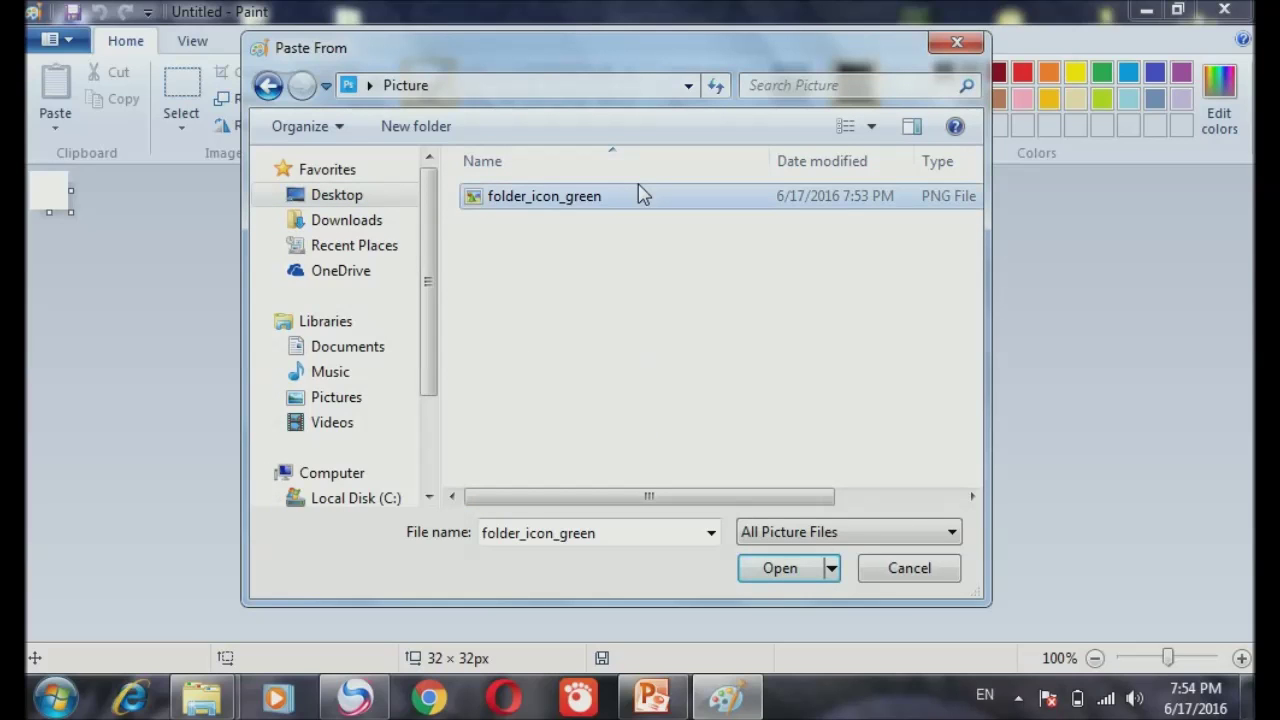
double_click(643, 195)
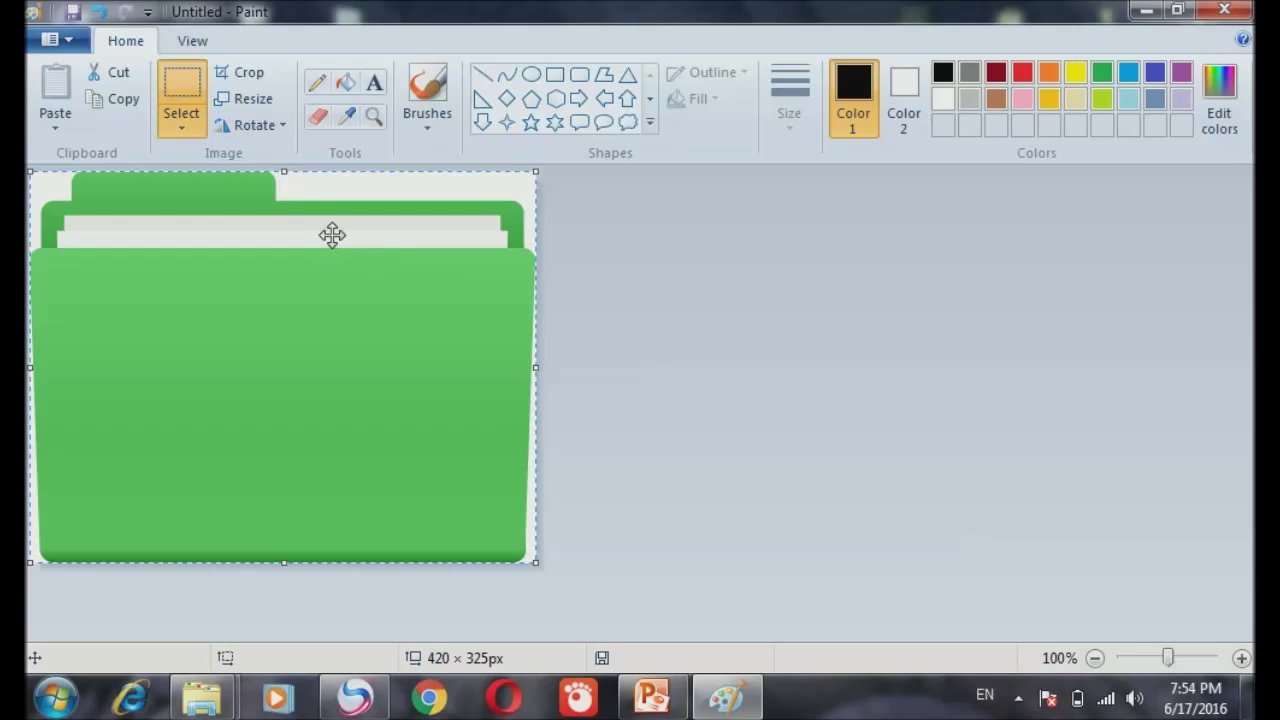
Resize the image to 32 × 32 pixels with Maintain aspect ratio turned off
click(250, 98)
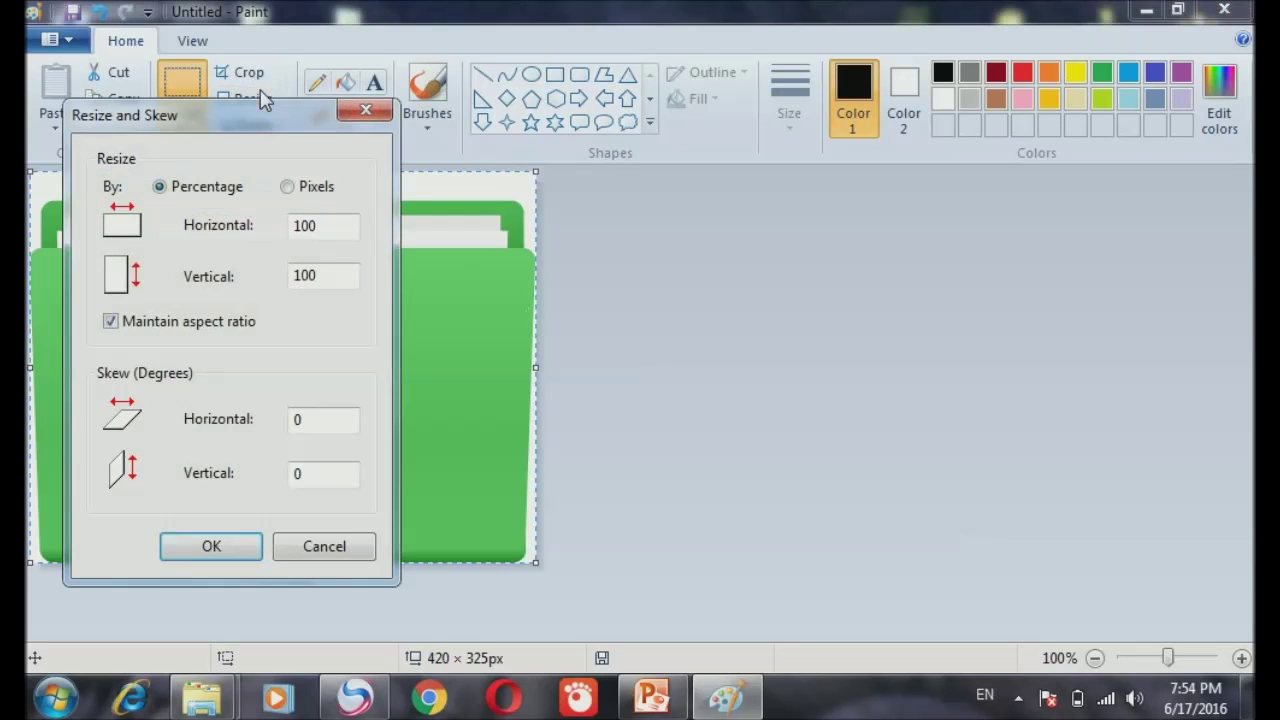
click(288, 188)
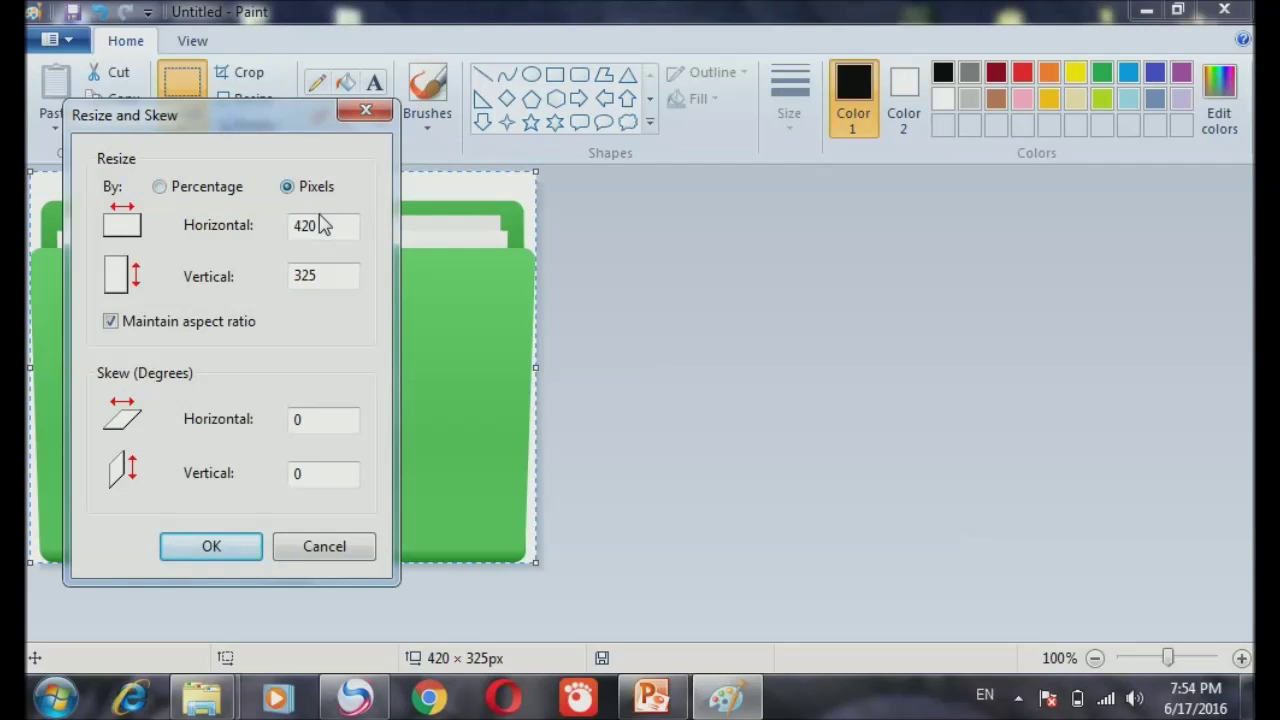
drag(322, 226, 290, 230)
text(32)
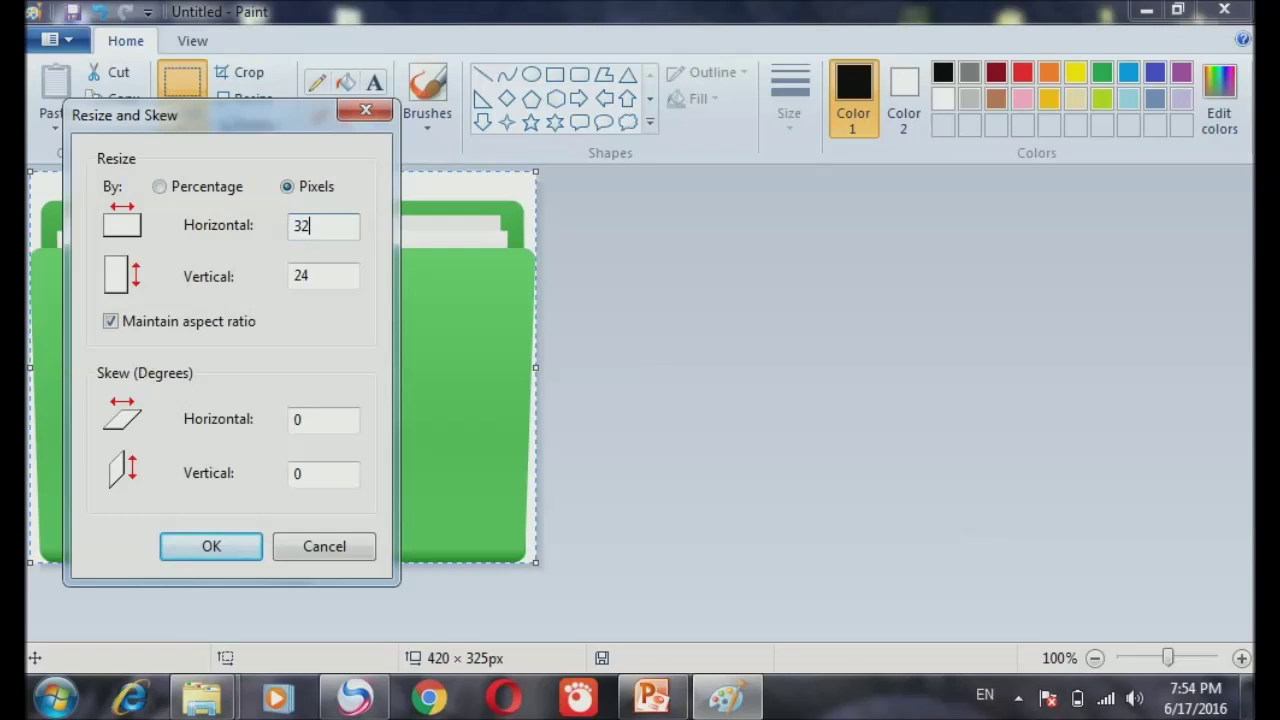
click(111, 322)
drag(311, 280, 277, 278)
text(32)
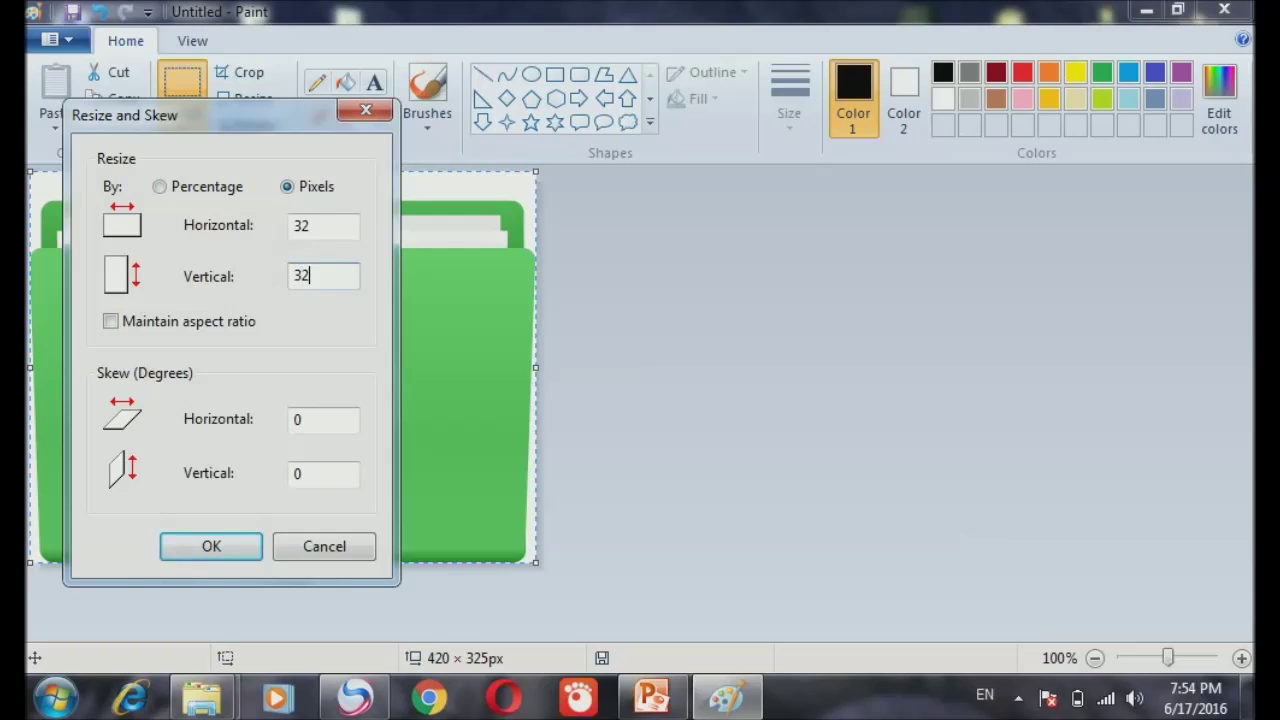
click(218, 550)
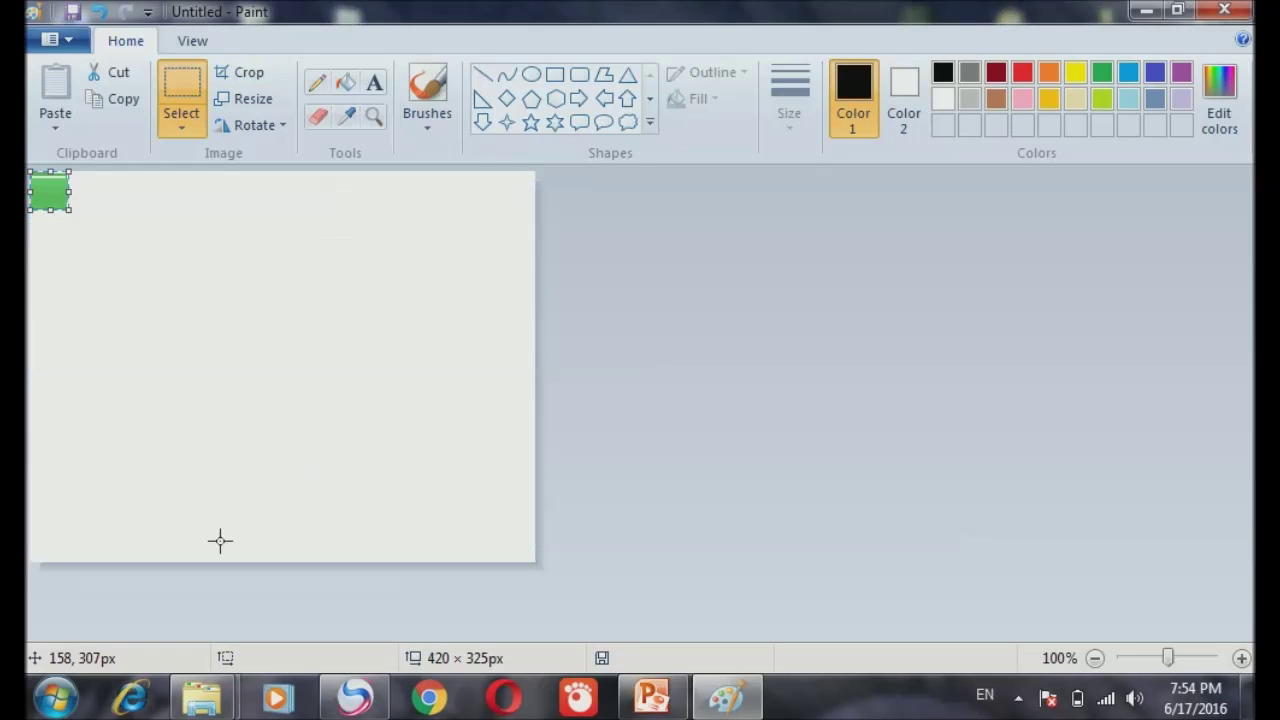
Set the canvas width and height to 32 pixels in Image Properties
click(62, 42)
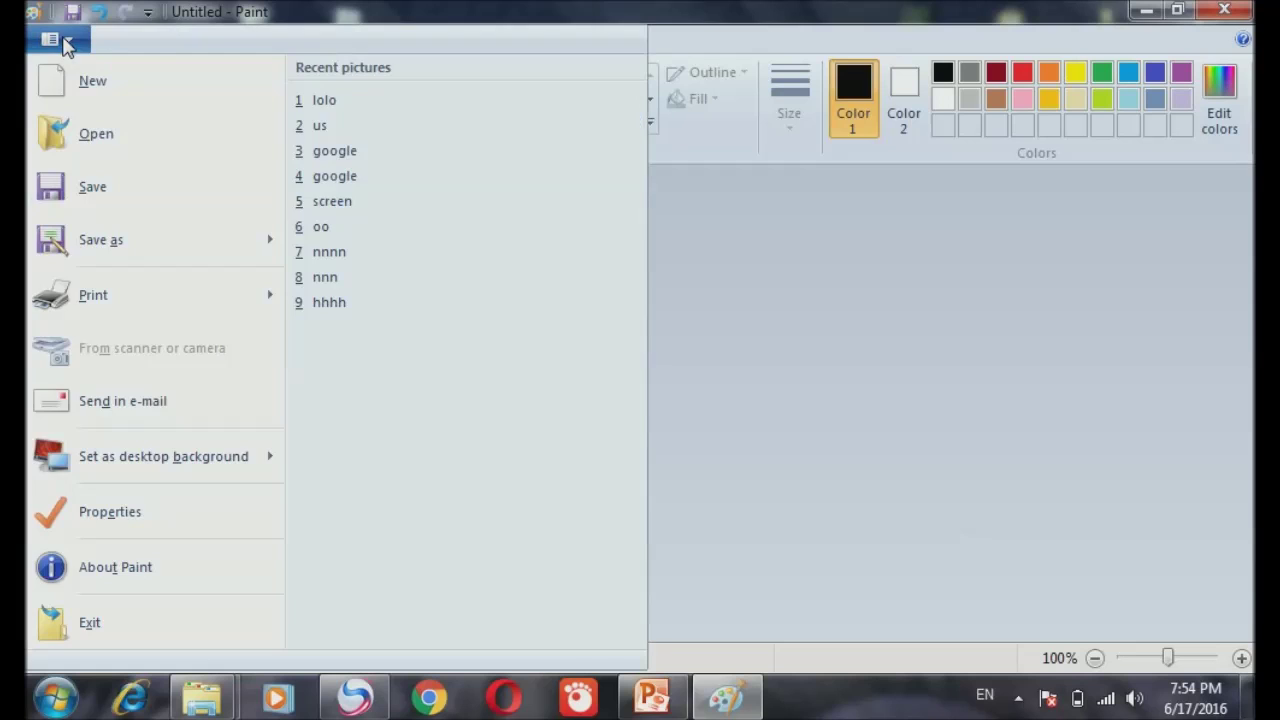
click(119, 521)
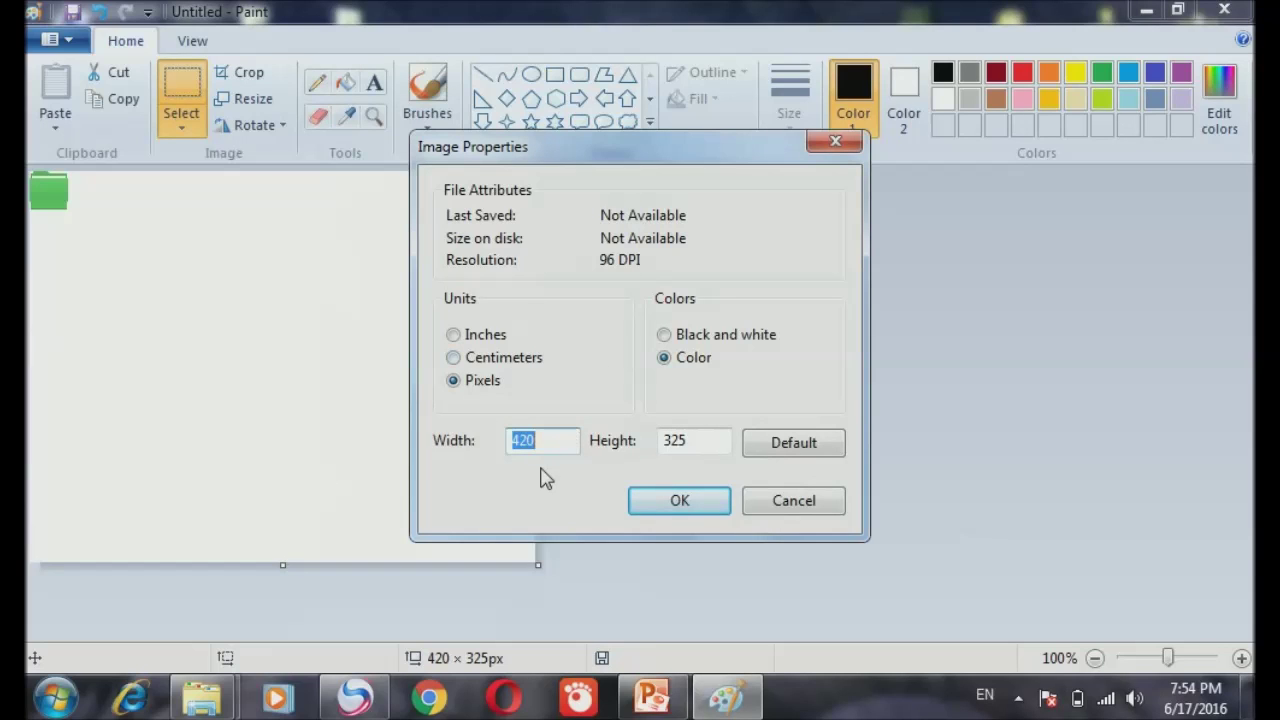
text(32)
drag(700, 441, 664, 445)
text(32)
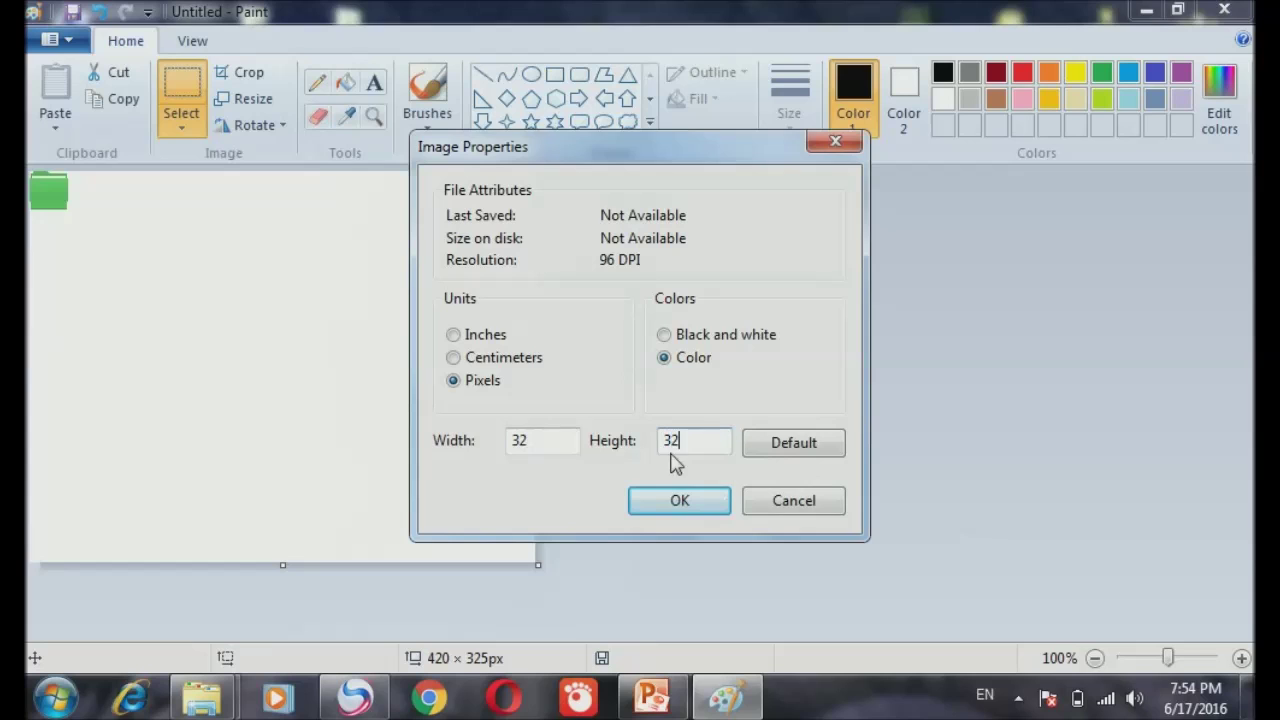
click(721, 511)
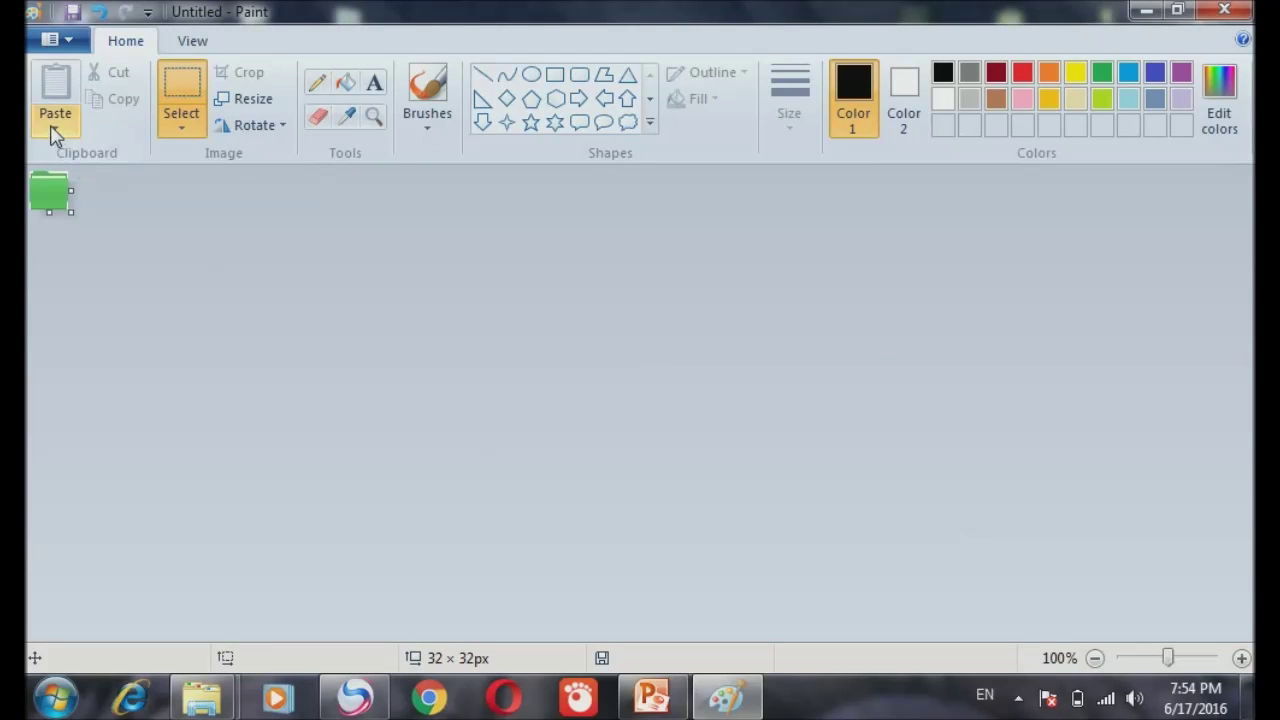
Save the image as a 24-bit Bitmap named icon.ico in Picture, then close Paint
click(52, 44)
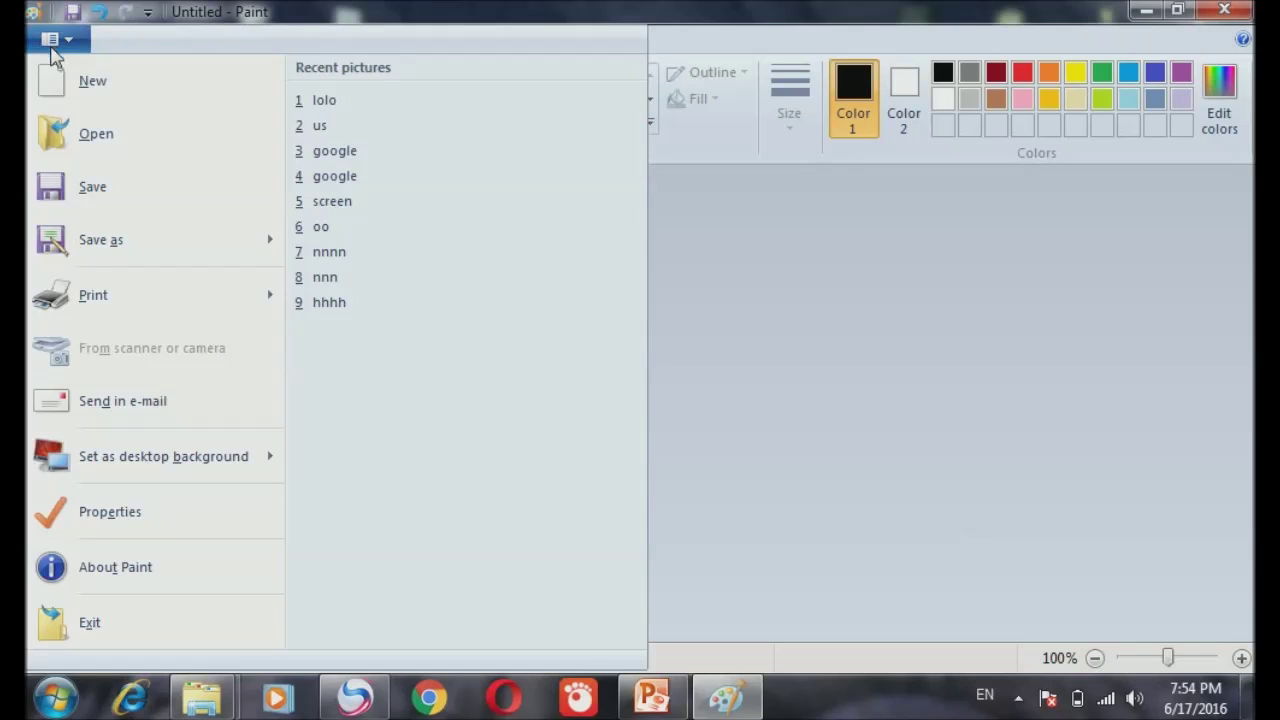
click(90, 246)
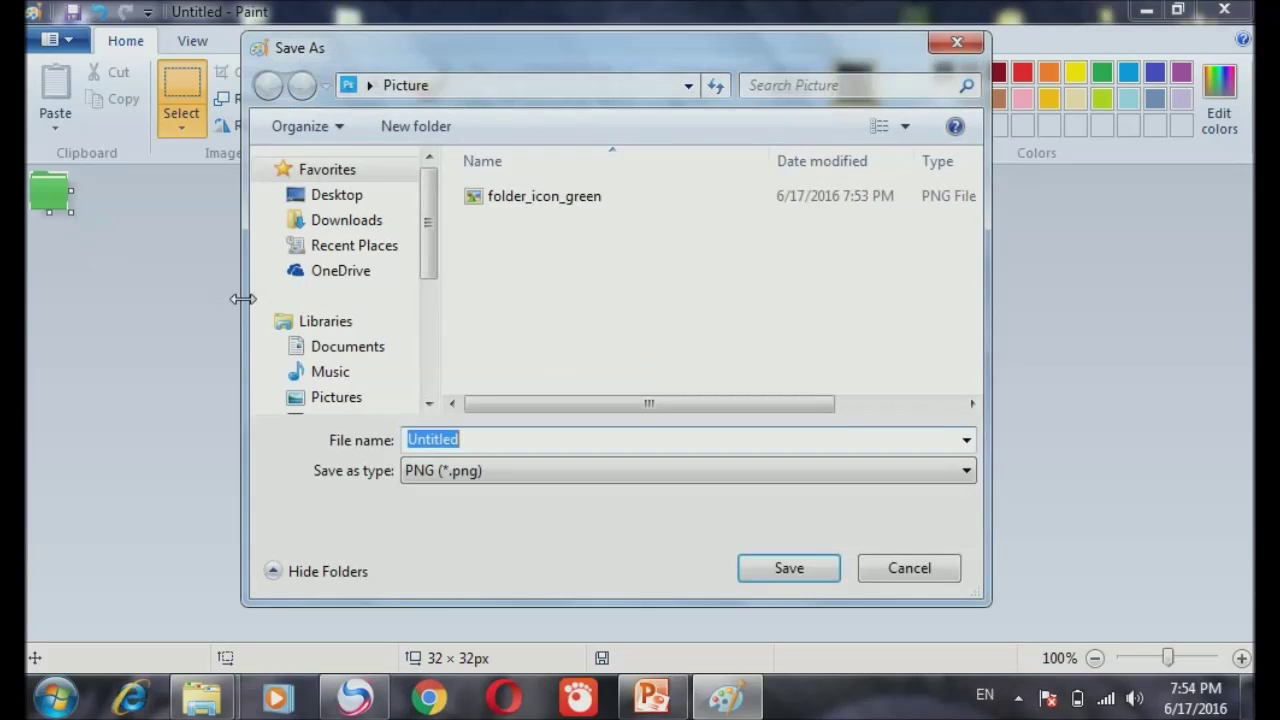
click(557, 477)
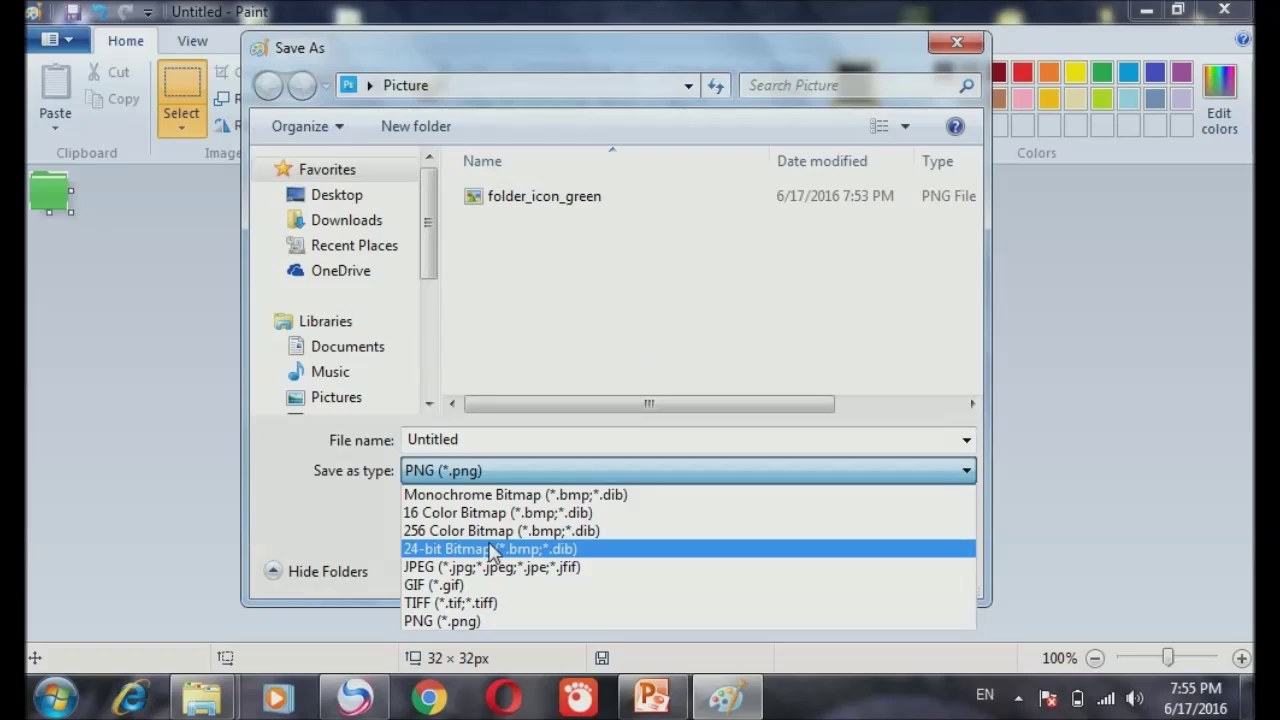
click(492, 553)
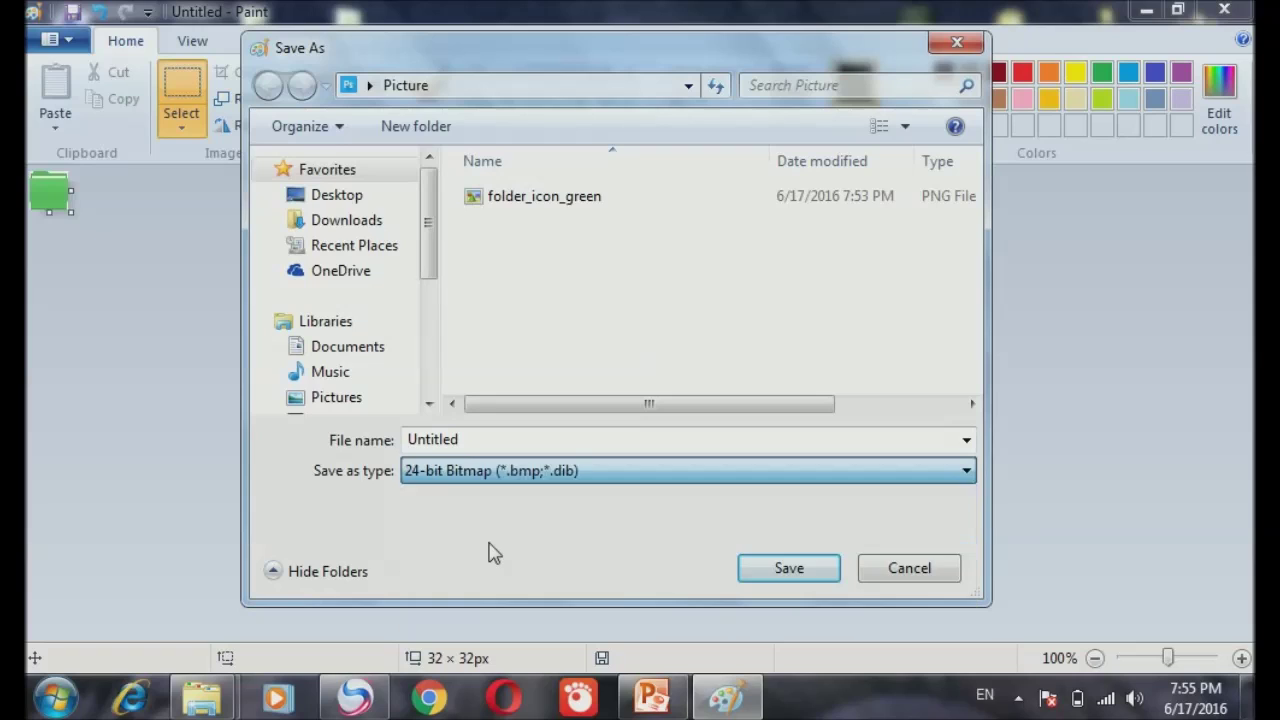
click(548, 437)
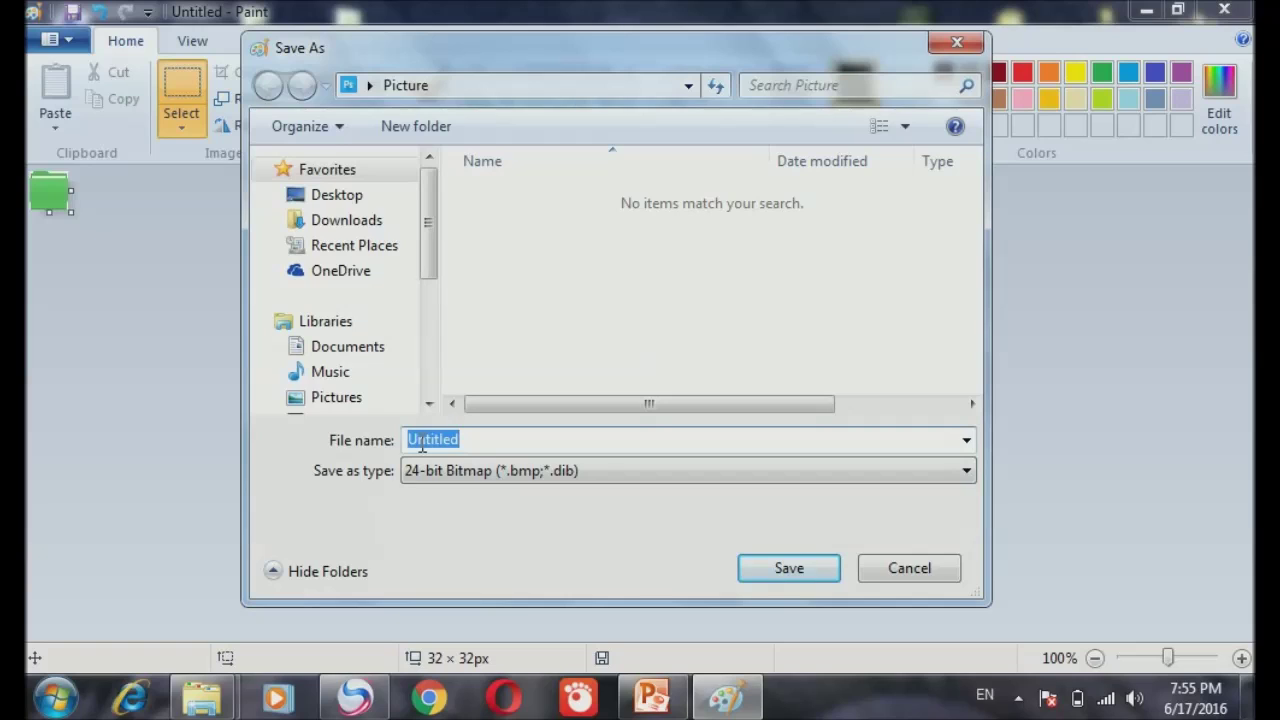
text(ico)
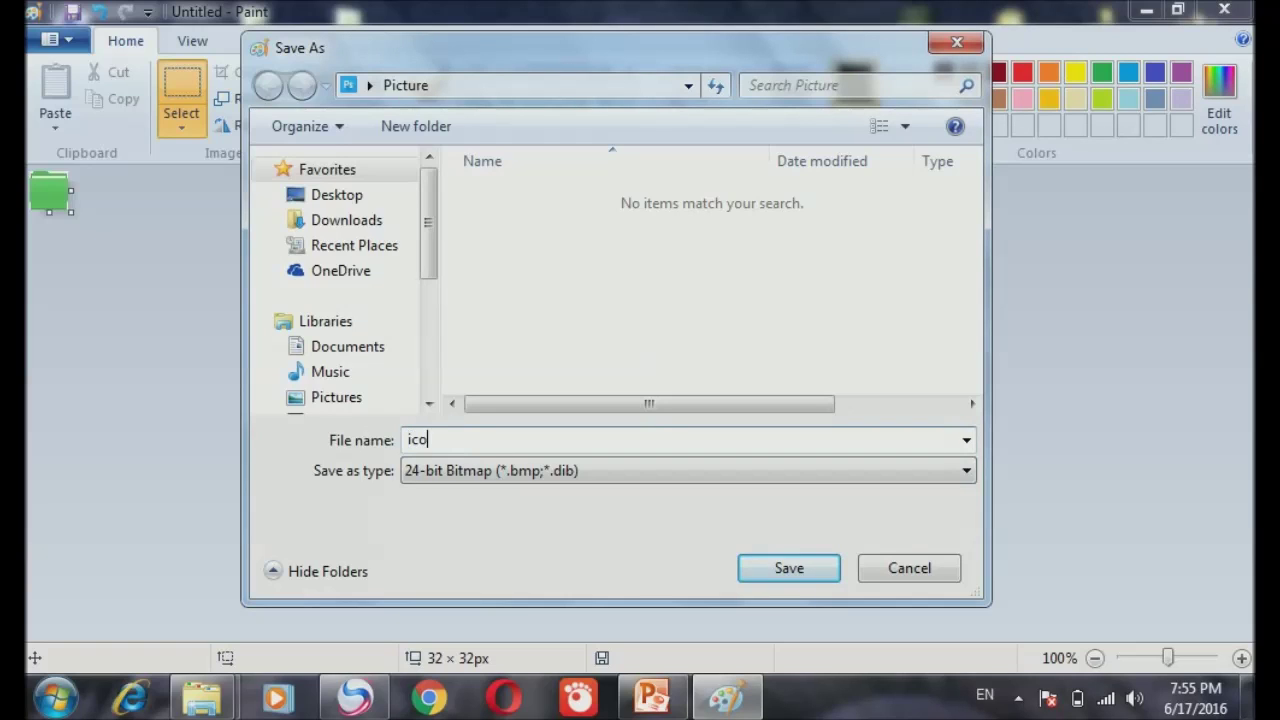
text(n.ico)
drag(467, 439, 436, 438)
click(497, 440)
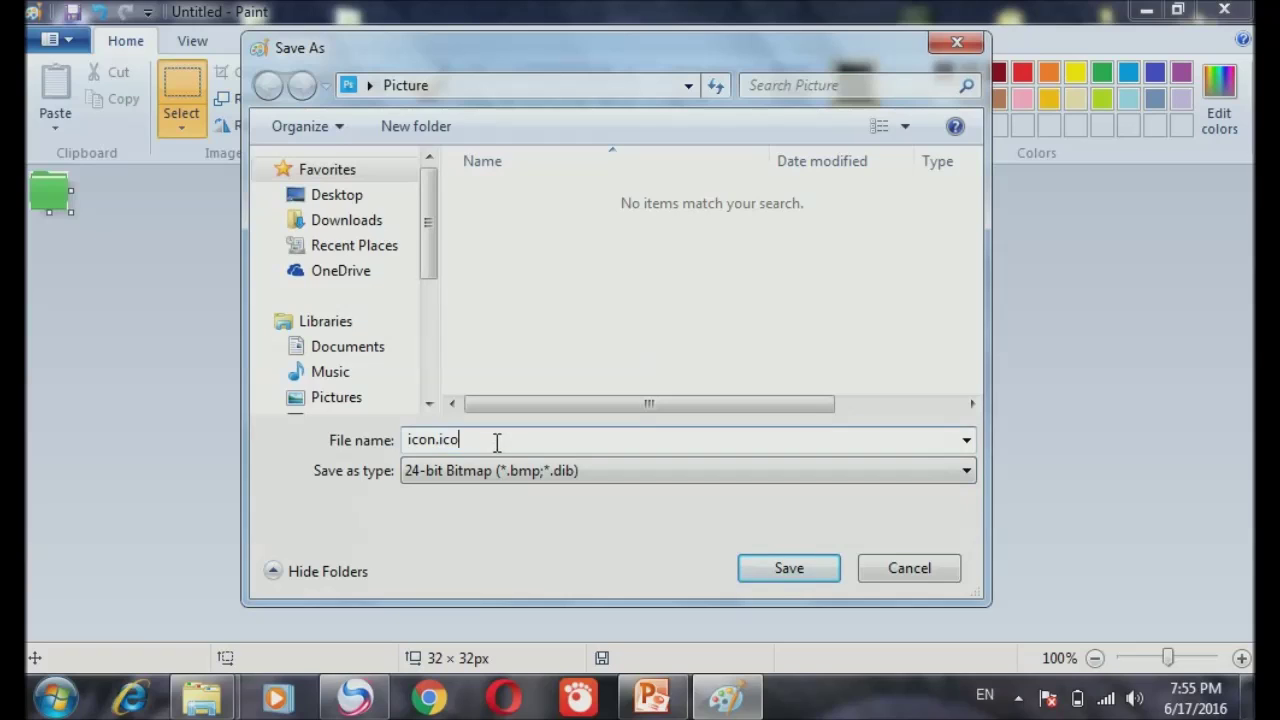
click(765, 569)
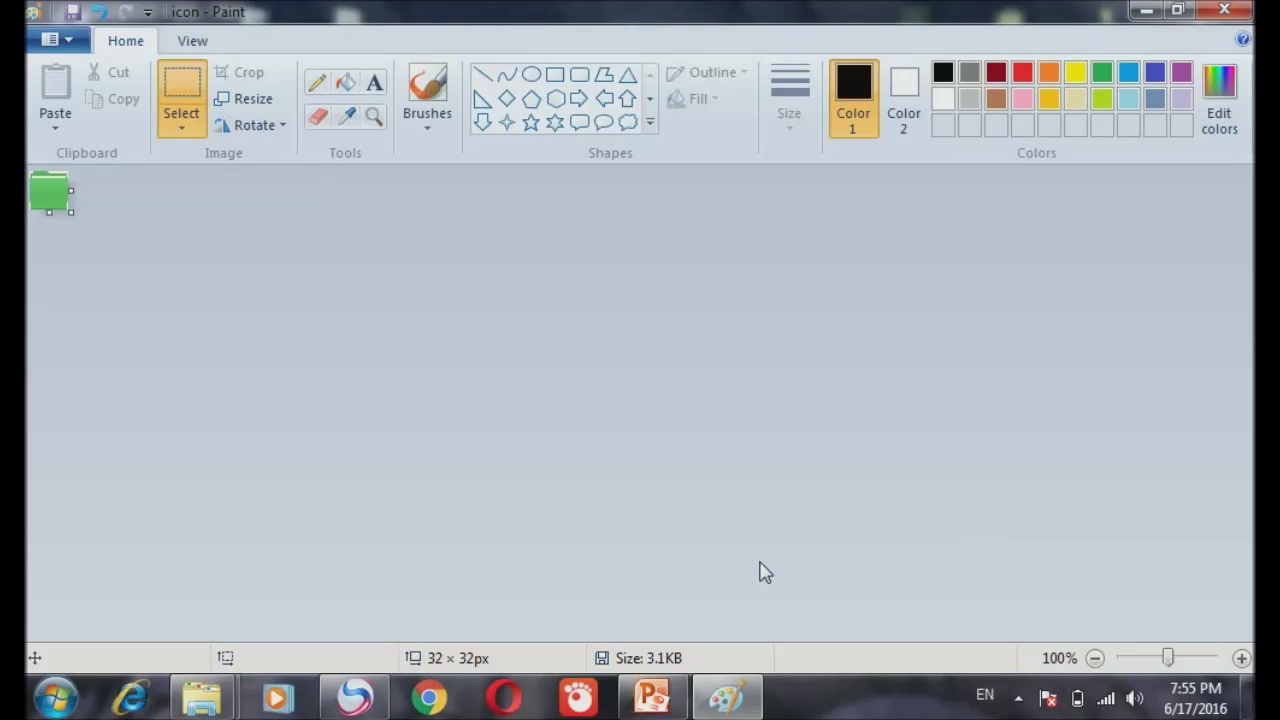
key(alt+F4)
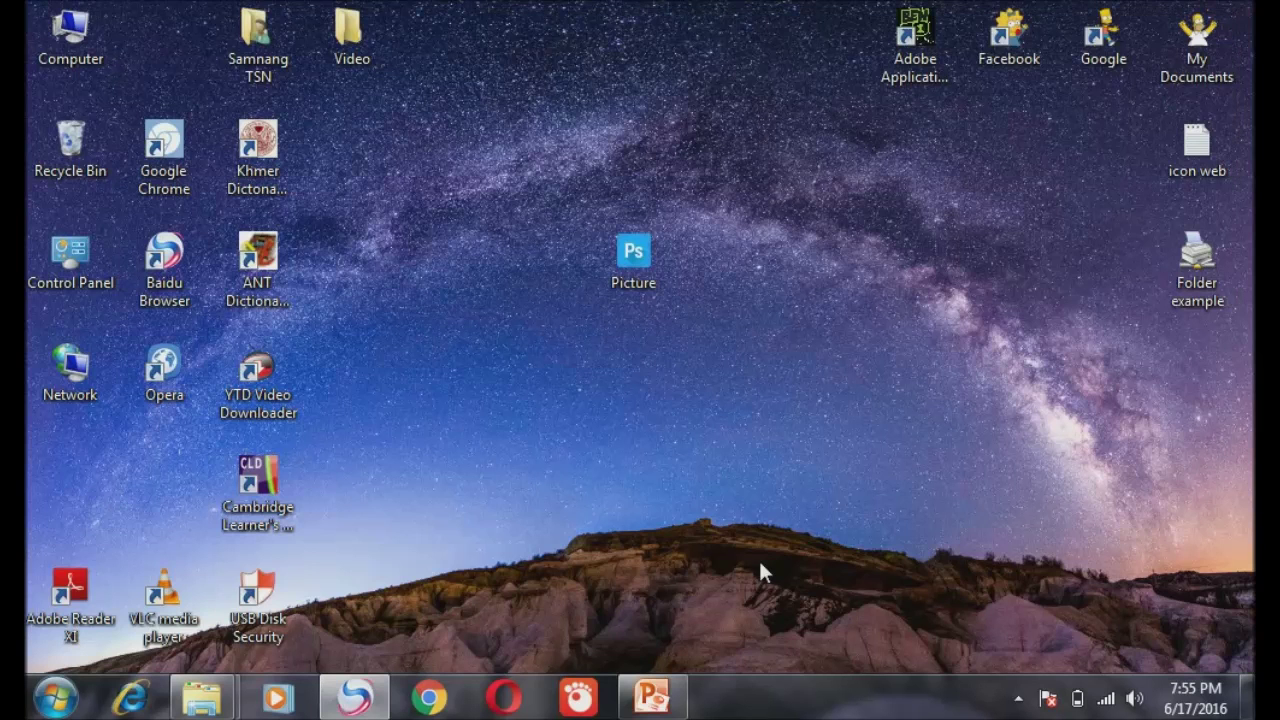
Open the Picture folder maximized and select icon, confirming it is a 4 KB Icon file
click(638, 262)
double_click(638, 262)
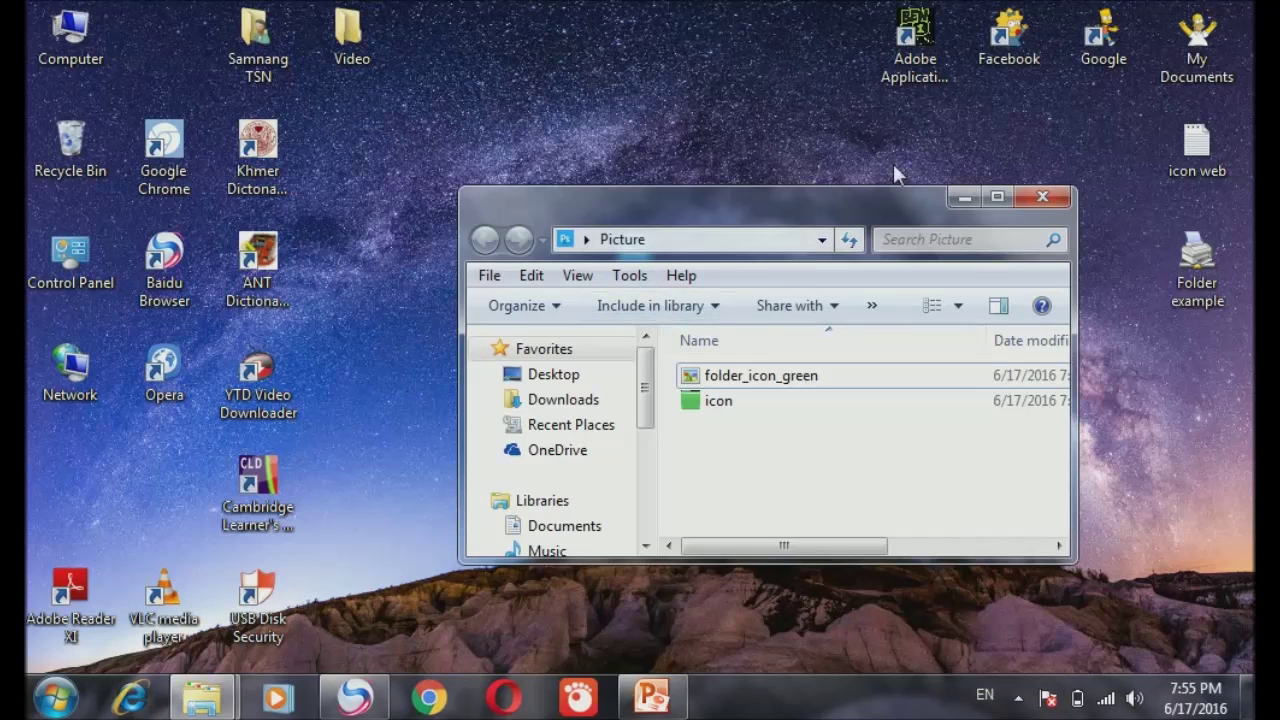
click(995, 196)
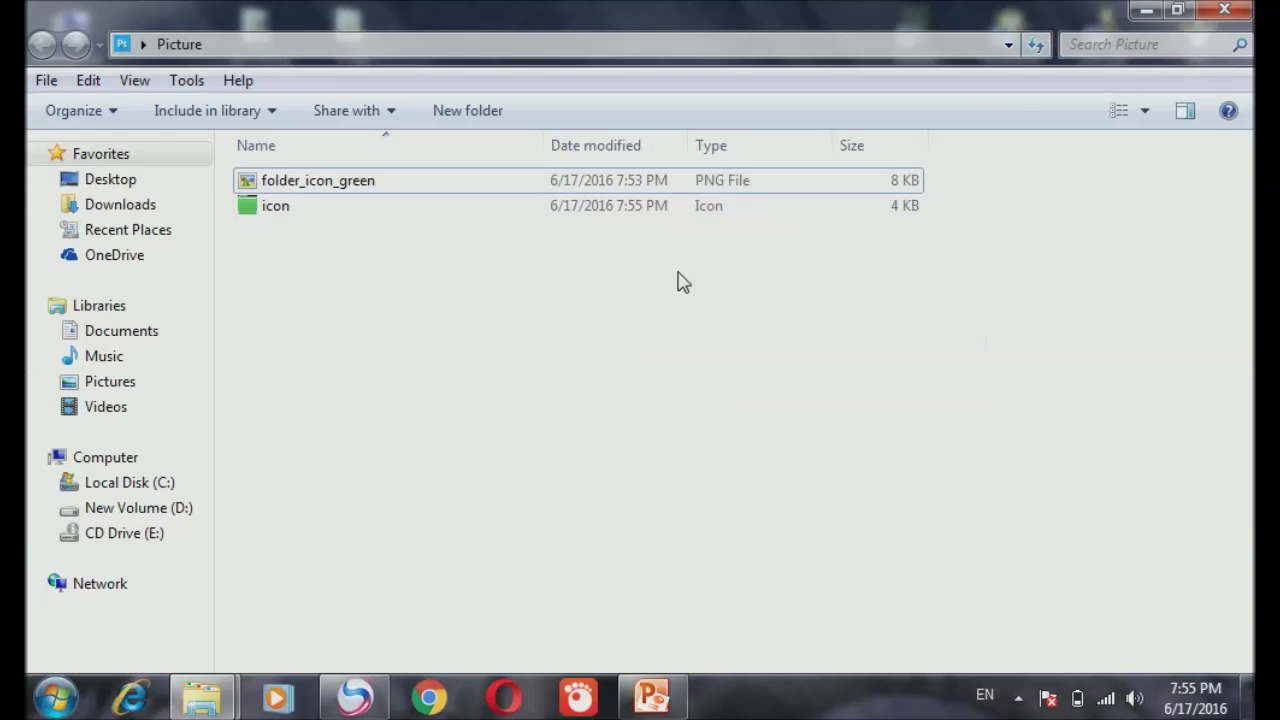
drag(421, 328, 533, 188)
click(540, 294)
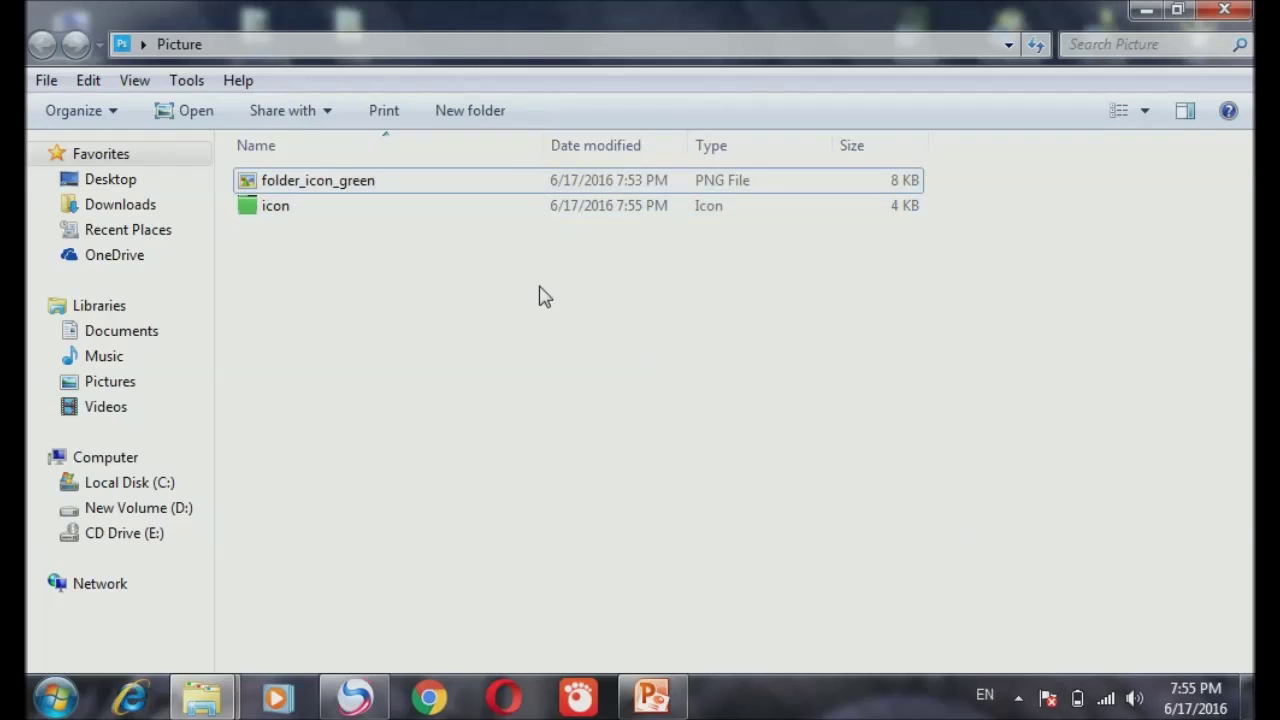
click(557, 214)
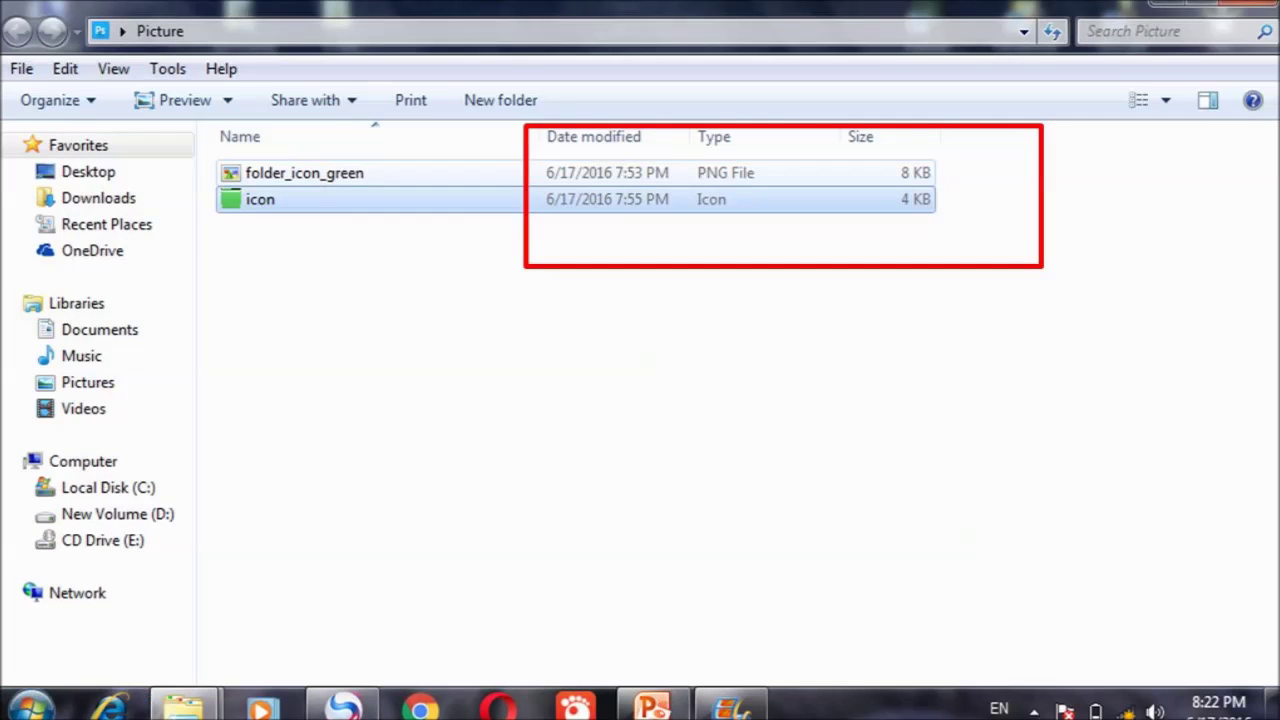